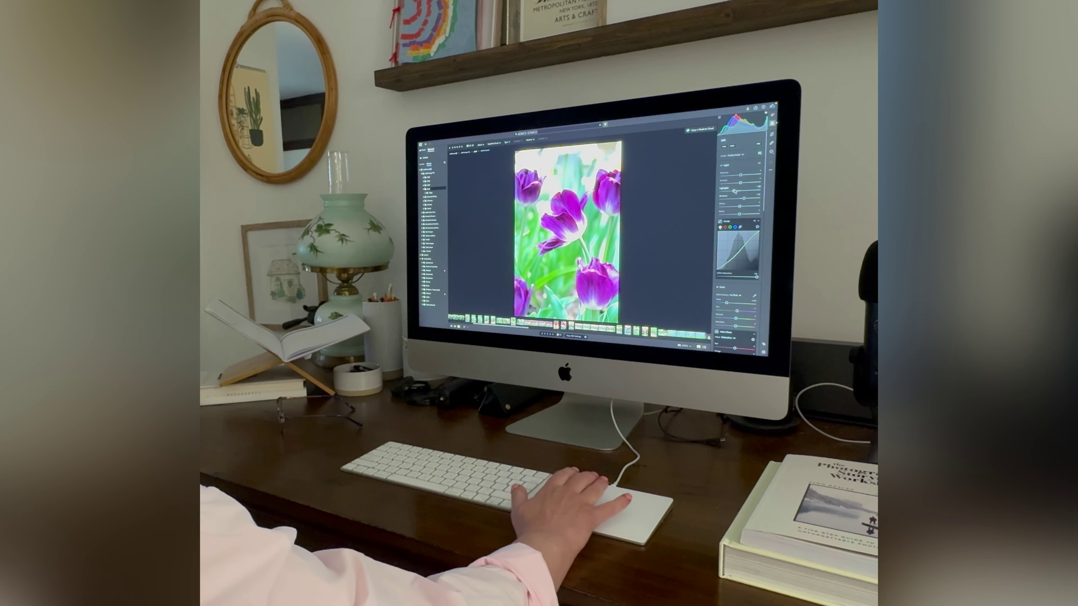
Preview Lens Blur in the raw editor by ticking Apply and raising the Blur Amount.
{"action": "scroll", "coordinate": [735, 191], "scroll_direction": "down", "scroll_amount": 10}
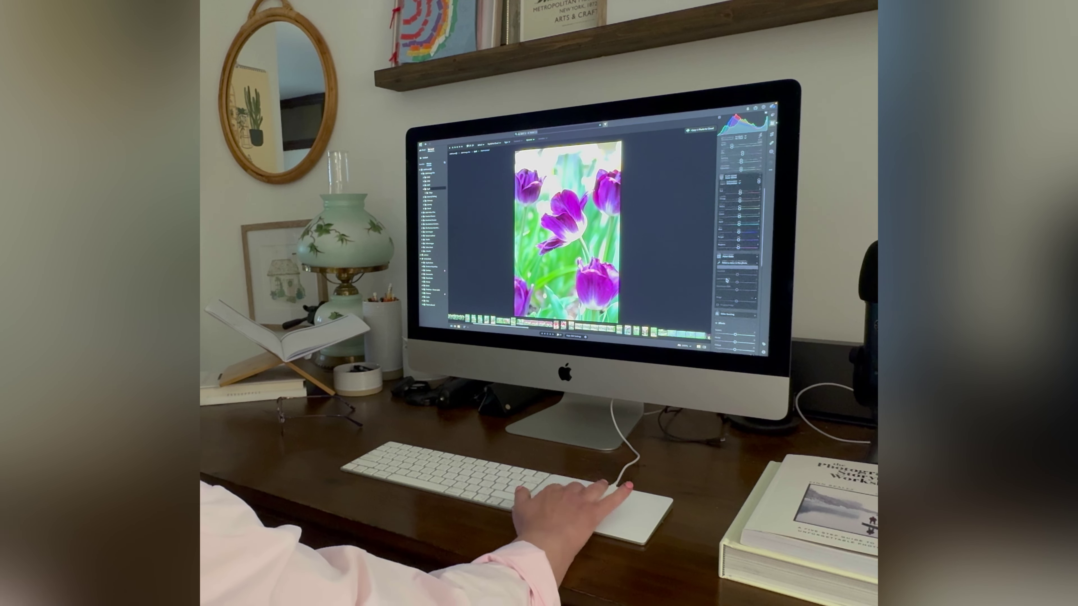
{"action": "scroll", "coordinate": [726, 280], "scroll_direction": "down", "scroll_amount": 3}
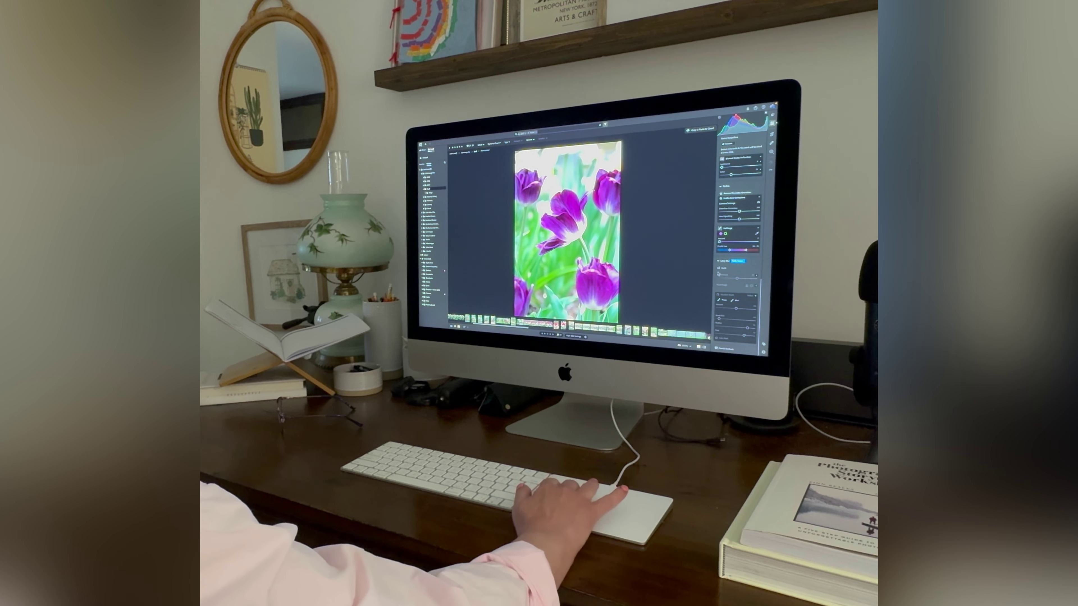
{"action": "left_click", "coordinate": [719, 268]}
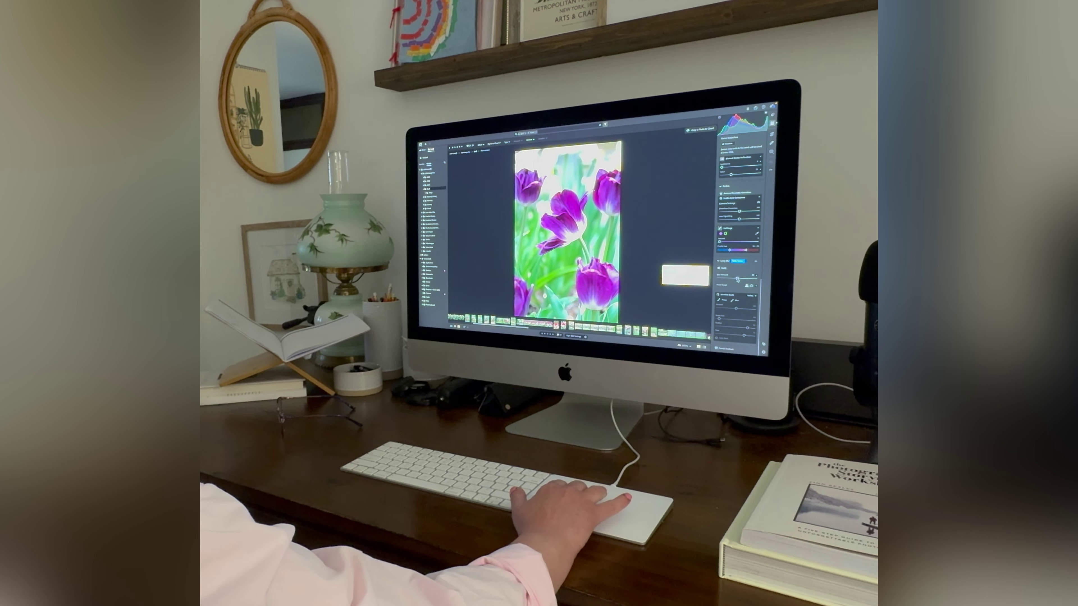
{"action": "left_click_drag", "start_coordinate": [738, 279], "coordinate": [745, 280]}
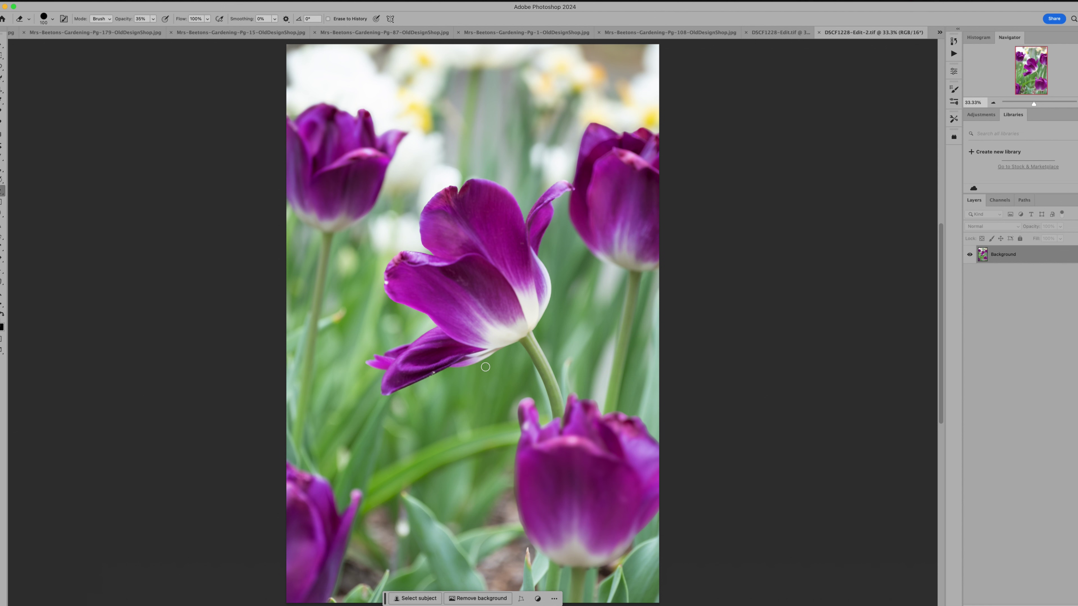
Duplicate the tulip photo's Background layer into Layer 1 with Cmd+J.
{"action": "key", "text": "super+j"}
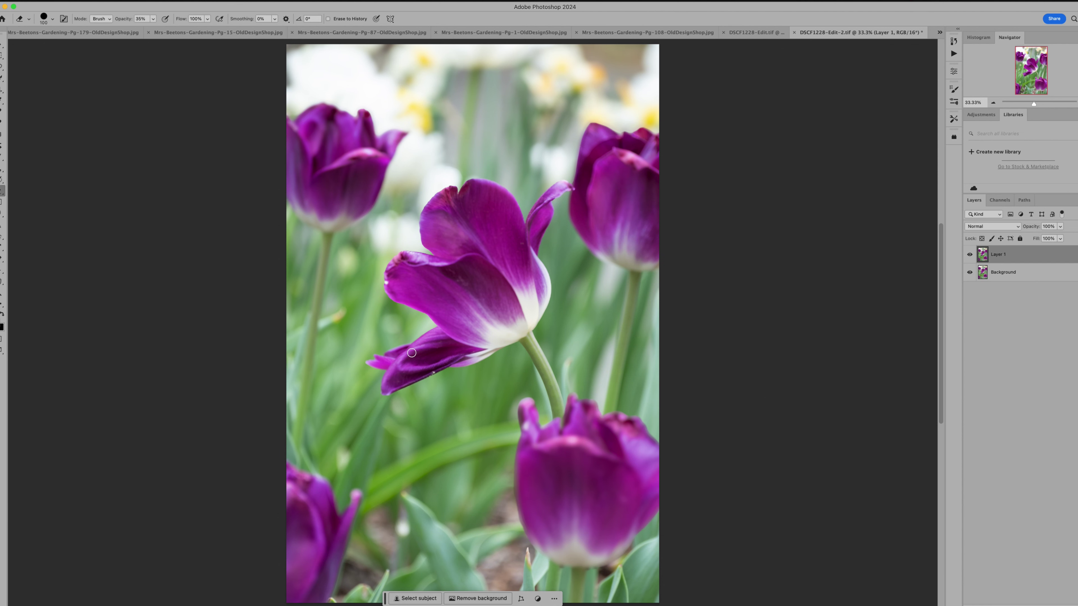
Apply the Camera Raw Filter to Layer 1 with Highlights -46 and Shadows +23.
{"action": "left_click", "coordinate": [210, 1]}
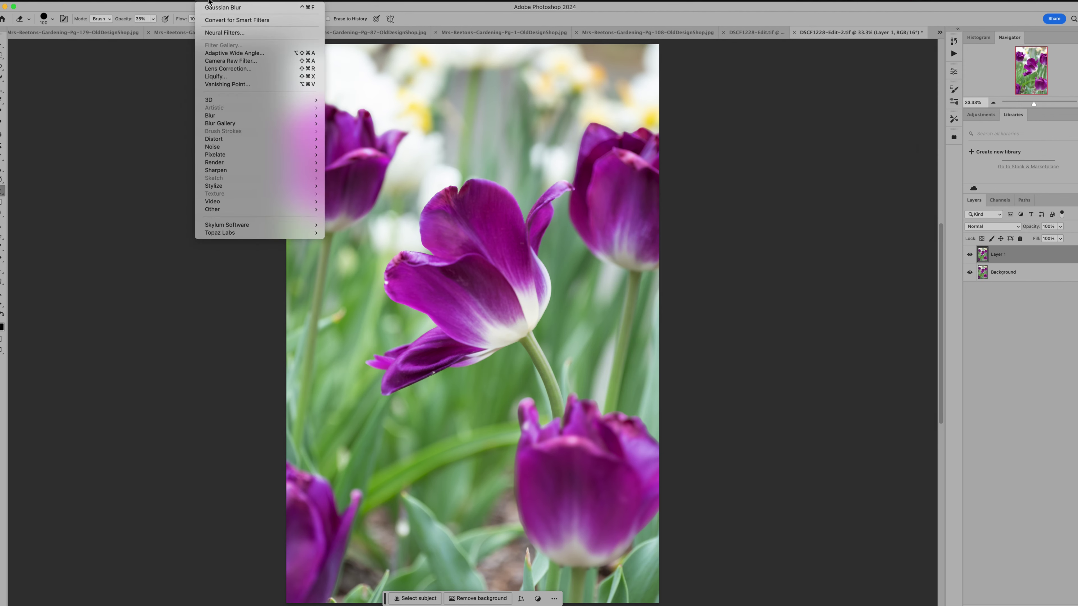
{"action": "left_click", "coordinate": [231, 60]}
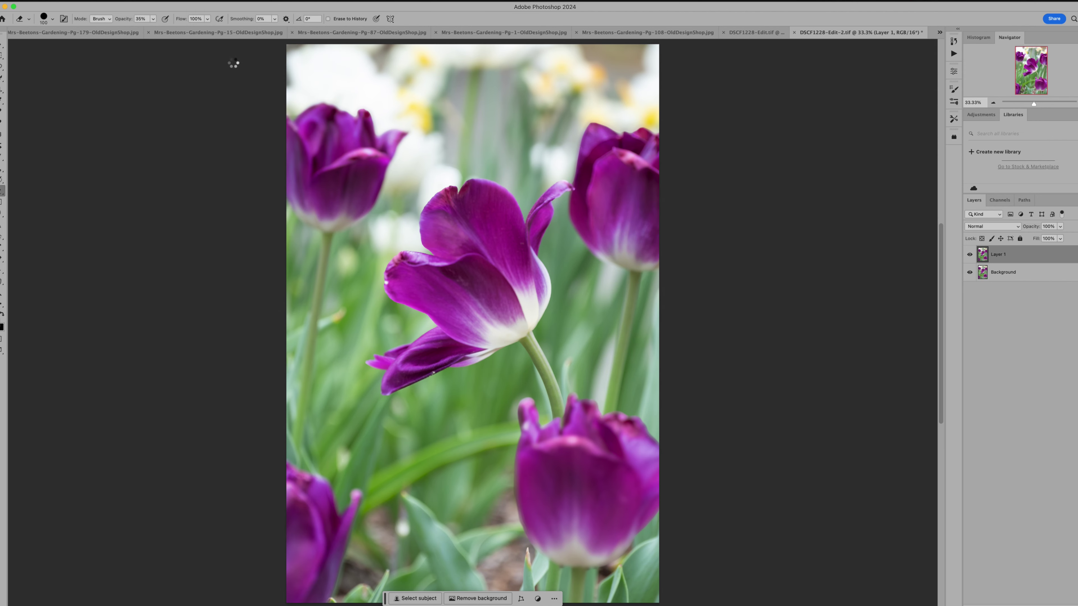
{"action": "left_click_drag", "start_coordinate": [1022, 185], "coordinate": [1001, 185]}
{"action": "left_click_drag", "start_coordinate": [1022, 198], "coordinate": [1033, 199]}
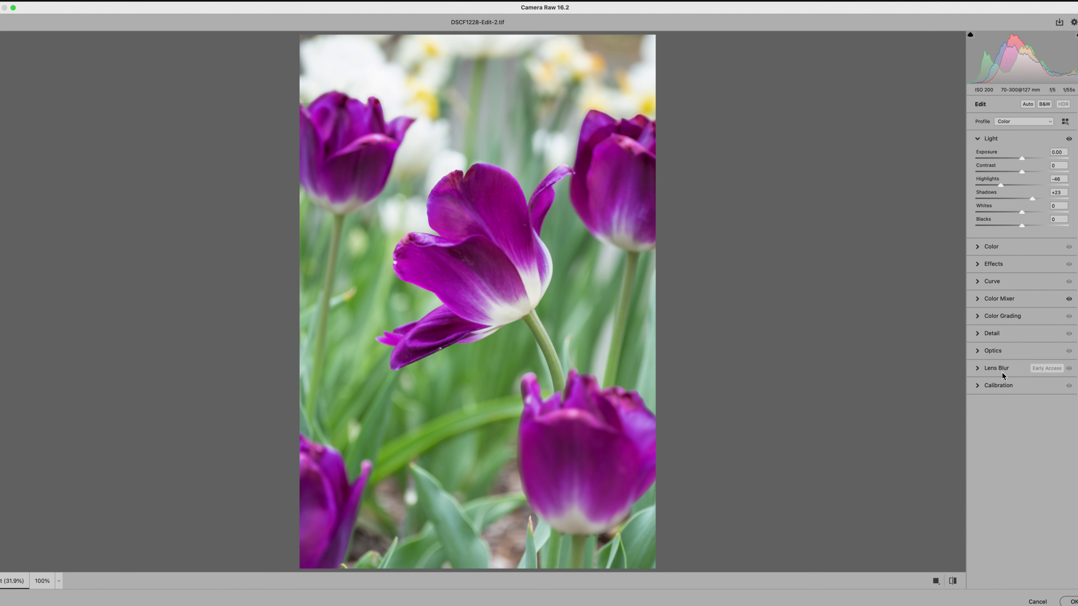
Expand the Lens Blur panel and tick Apply, keeping Blur Amount 50 and Boost 50.
{"action": "left_click", "coordinate": [978, 369]}
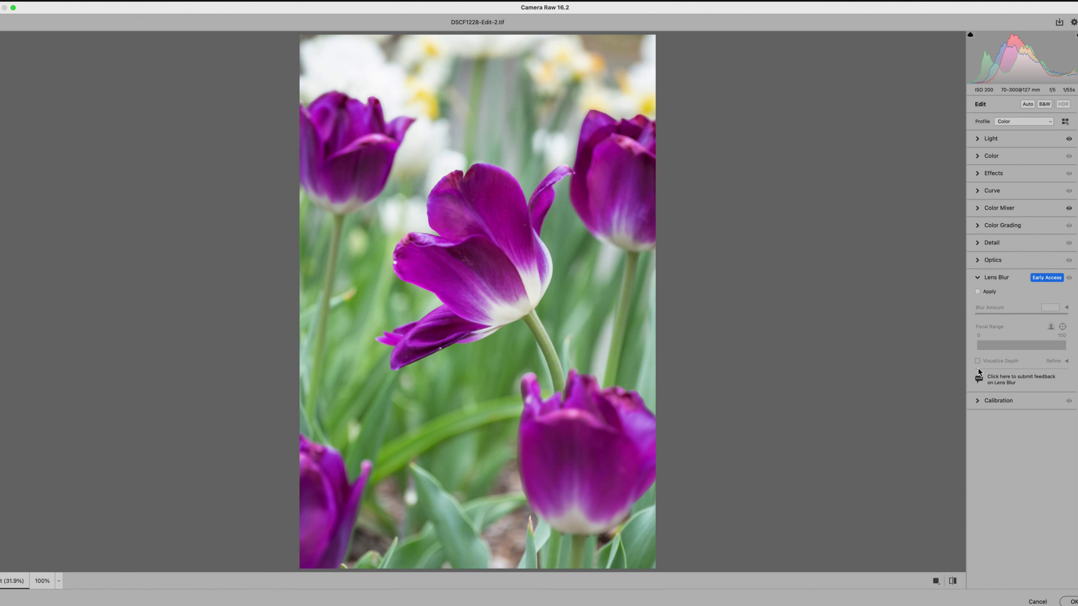
{"action": "left_click", "coordinate": [977, 291]}
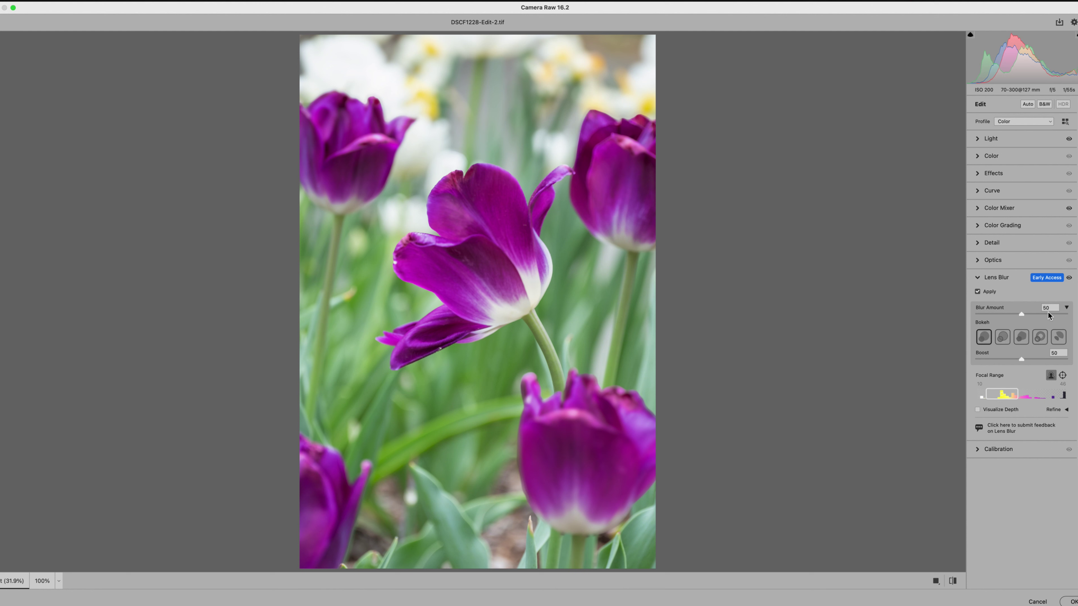
Raise the Lens Blur Amount to 89 and turn on Visualize Depth.
{"action": "left_click_drag", "start_coordinate": [1022, 315], "coordinate": [1057, 318]}
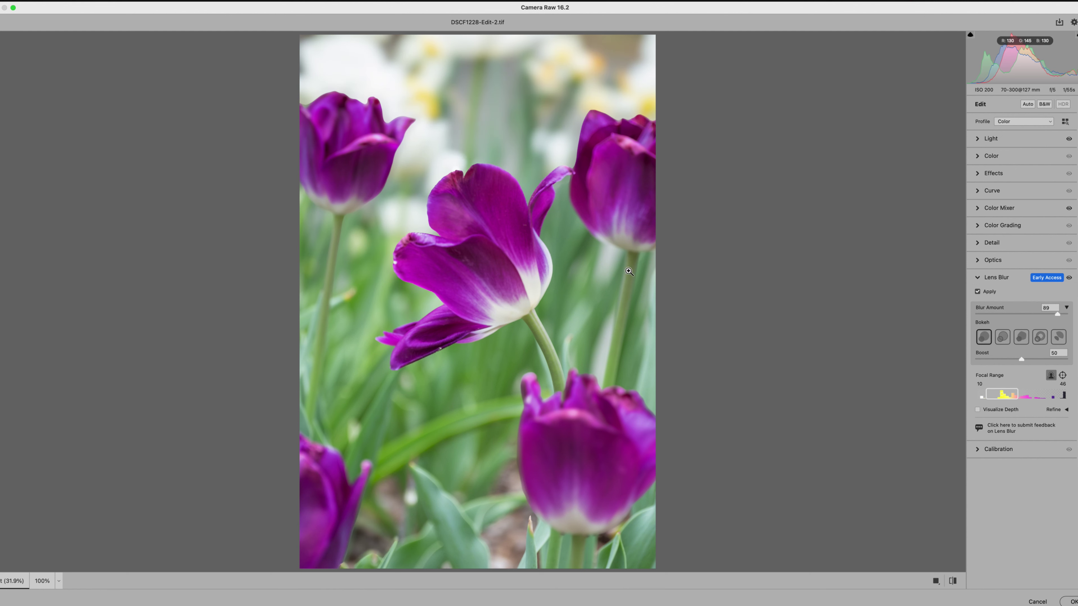
{"action": "left_click", "coordinate": [977, 410]}
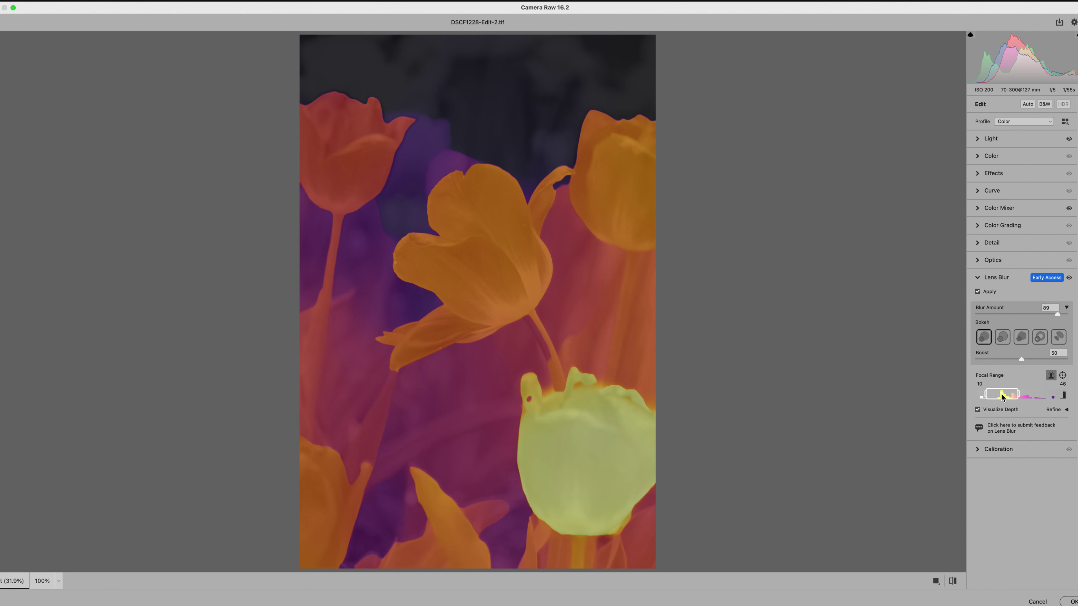
Move the Focal Range box on the depth map, checking the photo, ending at 17–53.
{"action": "left_click_drag", "start_coordinate": [1002, 397], "coordinate": [1027, 396]}
{"action": "left_click", "coordinate": [978, 409]}
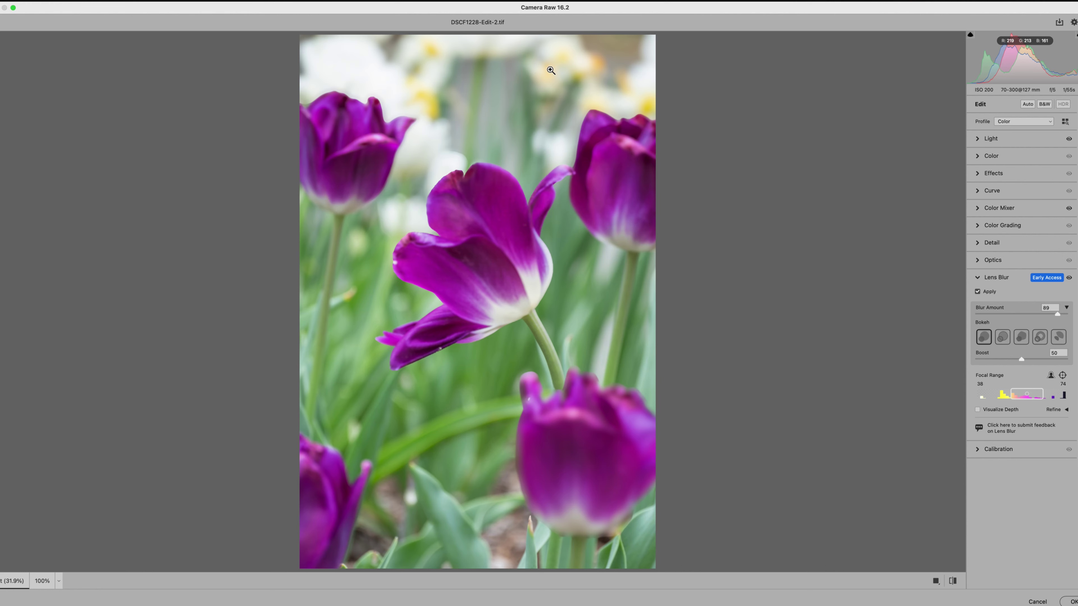
{"action": "left_click", "coordinate": [977, 409]}
{"action": "left_click_drag", "start_coordinate": [1028, 395], "coordinate": [1008, 395]}
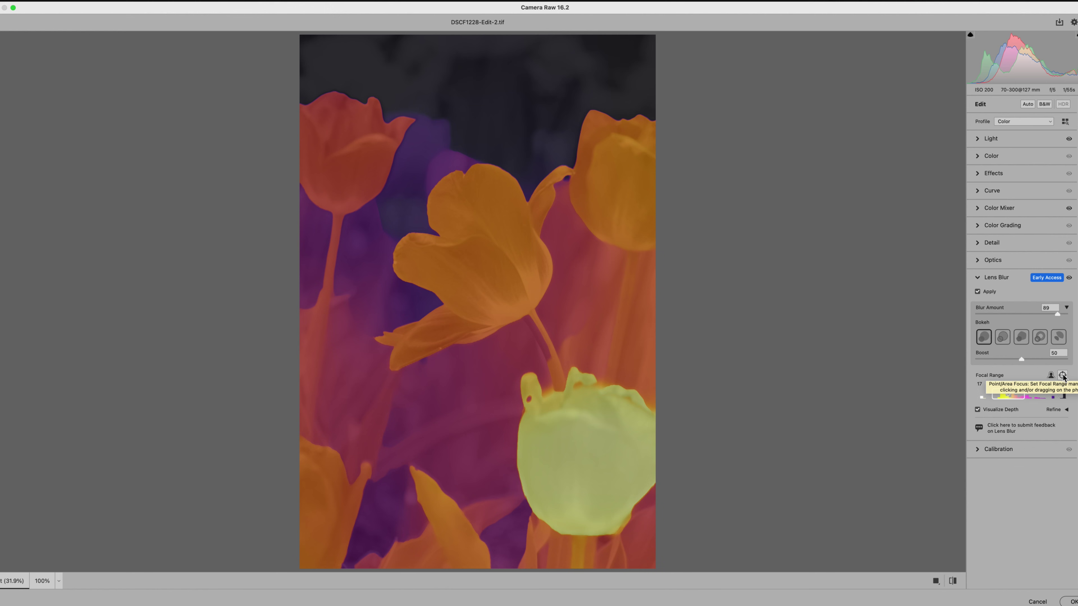
Mark the central tulip as the lens blur focus area.
{"action": "left_click", "coordinate": [978, 410]}
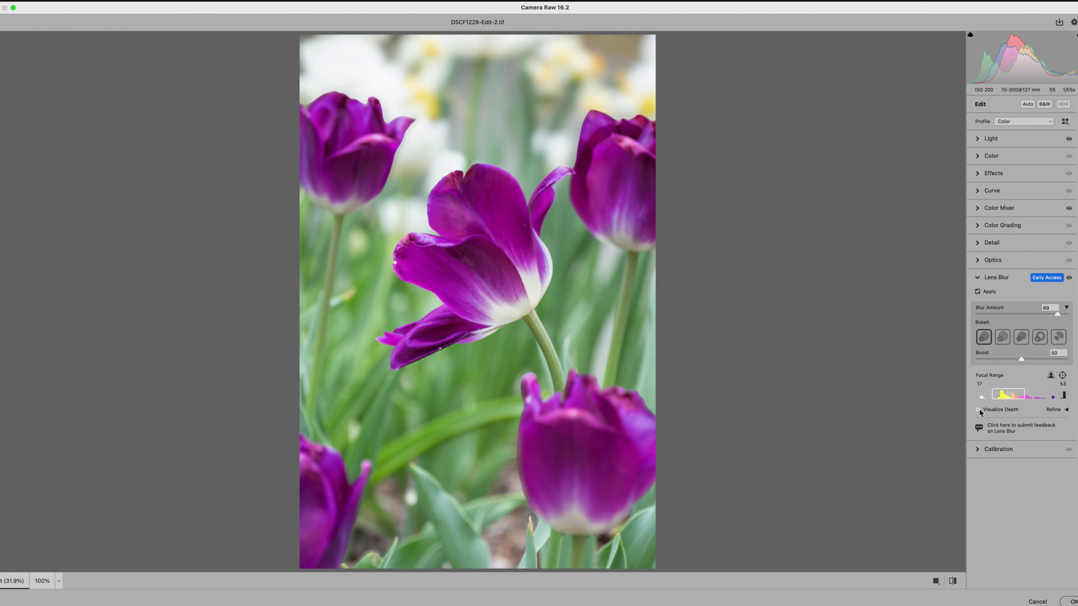
{"action": "left_click", "coordinate": [1063, 375]}
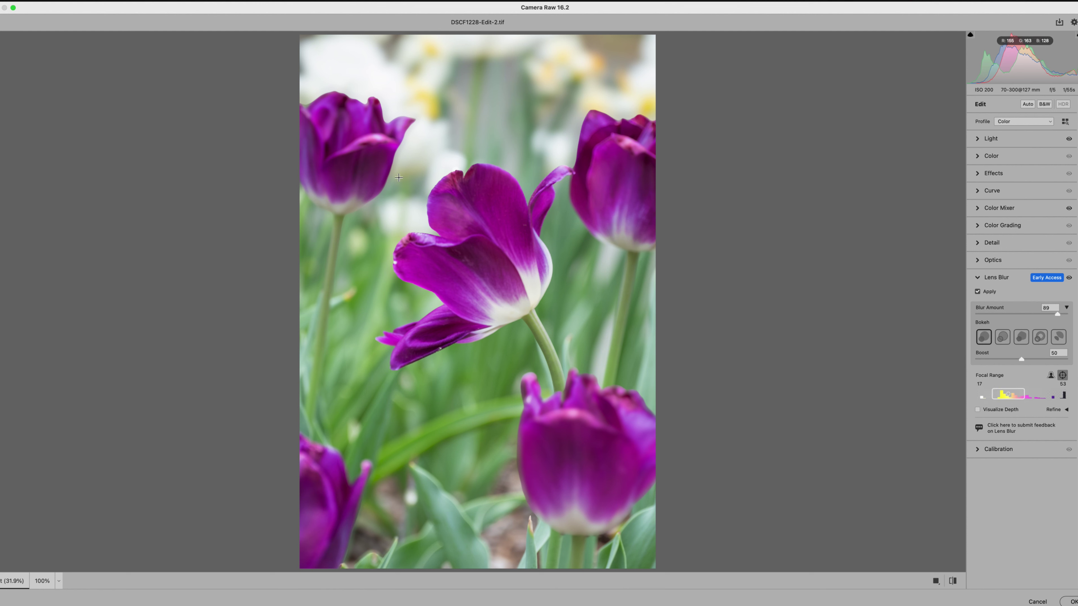
{"action": "left_click_drag", "start_coordinate": [391, 174], "coordinate": [585, 367]}
{"action": "left_click", "coordinate": [978, 410]}
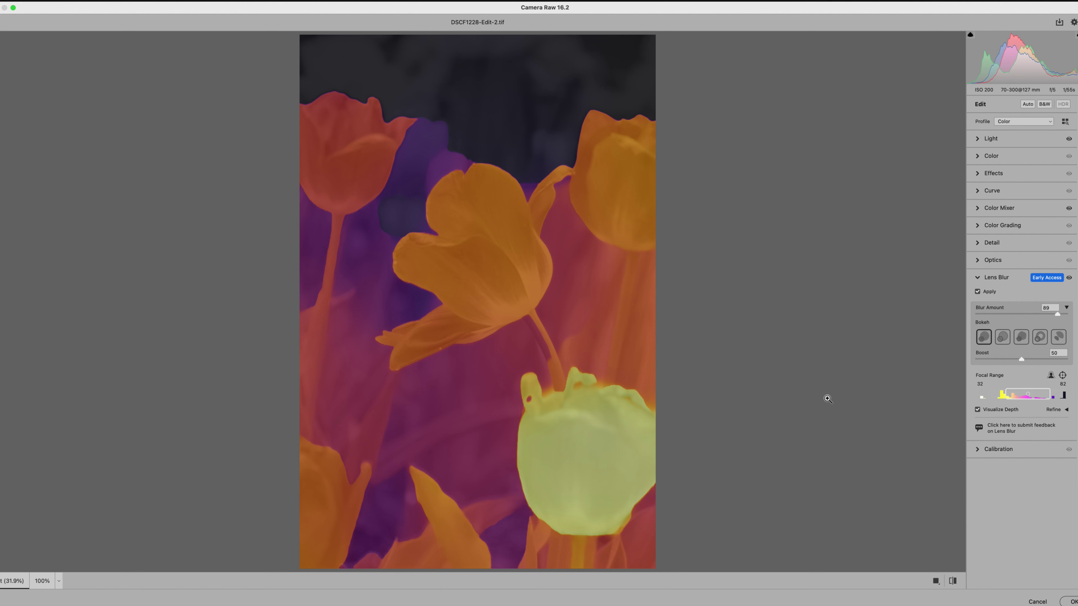
Narrow the focal range to 48–65 and hide the depth map to view the blurred photo.
{"action": "left_click", "coordinate": [1007, 395]}
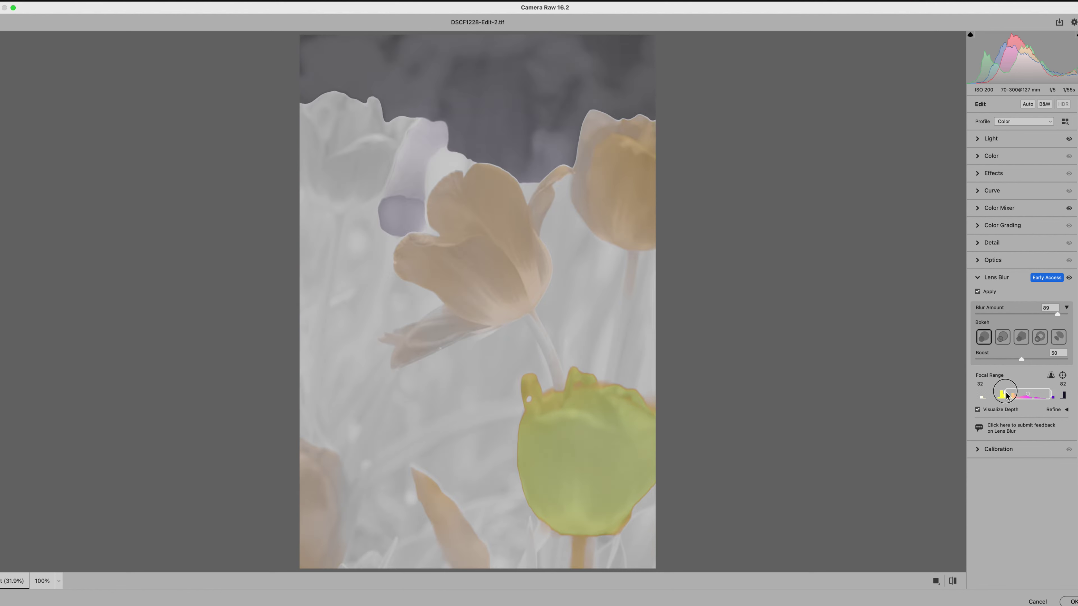
{"action": "left_click_drag", "start_coordinate": [1007, 395], "coordinate": [1029, 396]}
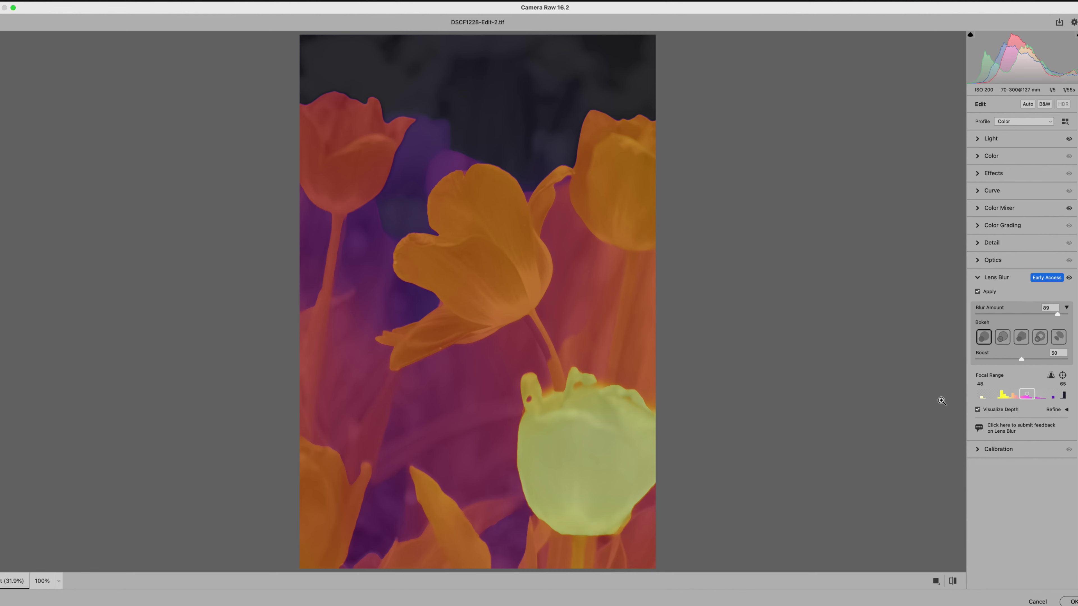
{"action": "left_click", "coordinate": [977, 410]}
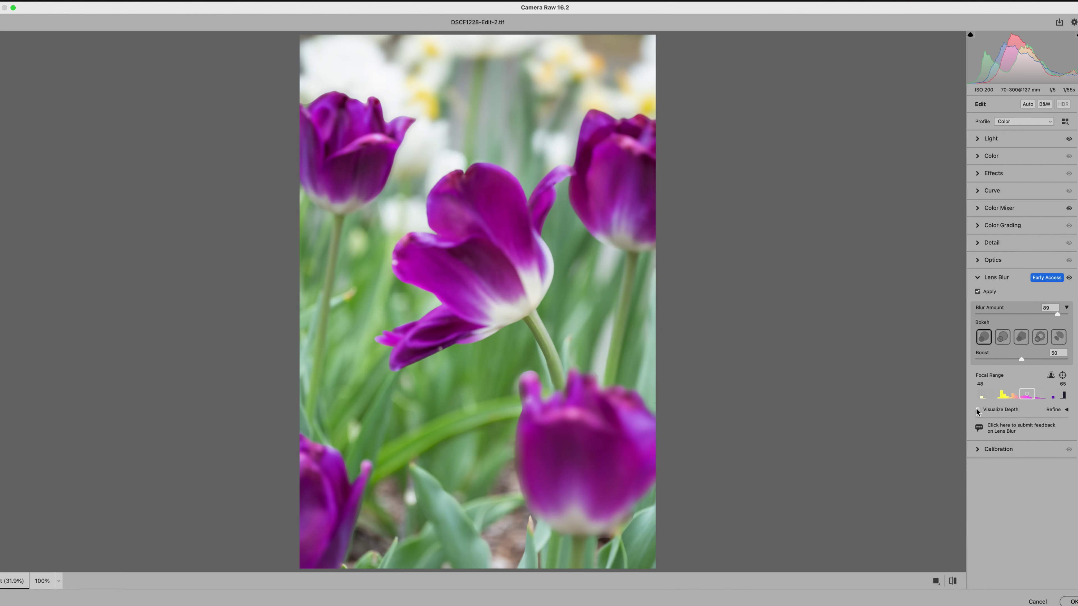
Shift the focal range nearer to 36–46 and expand the Refine section.
{"action": "left_click", "coordinate": [1026, 397]}
{"action": "left_click_drag", "start_coordinate": [1026, 395], "coordinate": [1014, 395]}
{"action": "left_click", "coordinate": [1055, 411]}
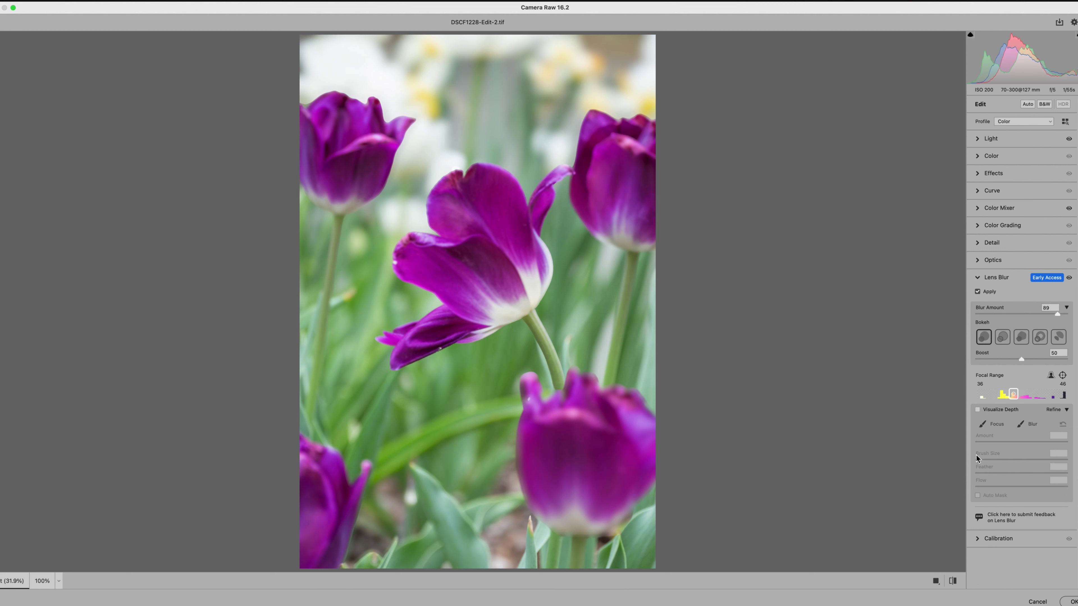
Choose the Blur refine brush with size 33, feather 51, flow 82 and blur amount 164.
{"action": "left_click", "coordinate": [1022, 425]}
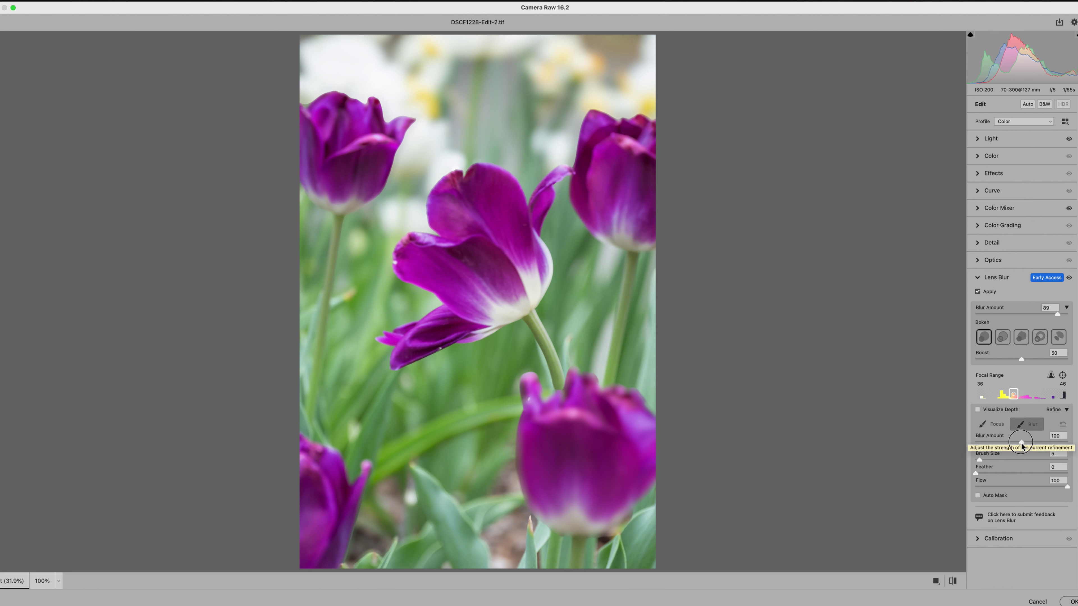
{"action": "left_click_drag", "start_coordinate": [1022, 442], "coordinate": [1043, 443]}
{"action": "left_click_drag", "start_coordinate": [979, 460], "coordinate": [1005, 460]}
{"action": "left_click_drag", "start_coordinate": [976, 473], "coordinate": [1023, 473]}
{"action": "left_click_drag", "start_coordinate": [1067, 487], "coordinate": [1051, 486]}
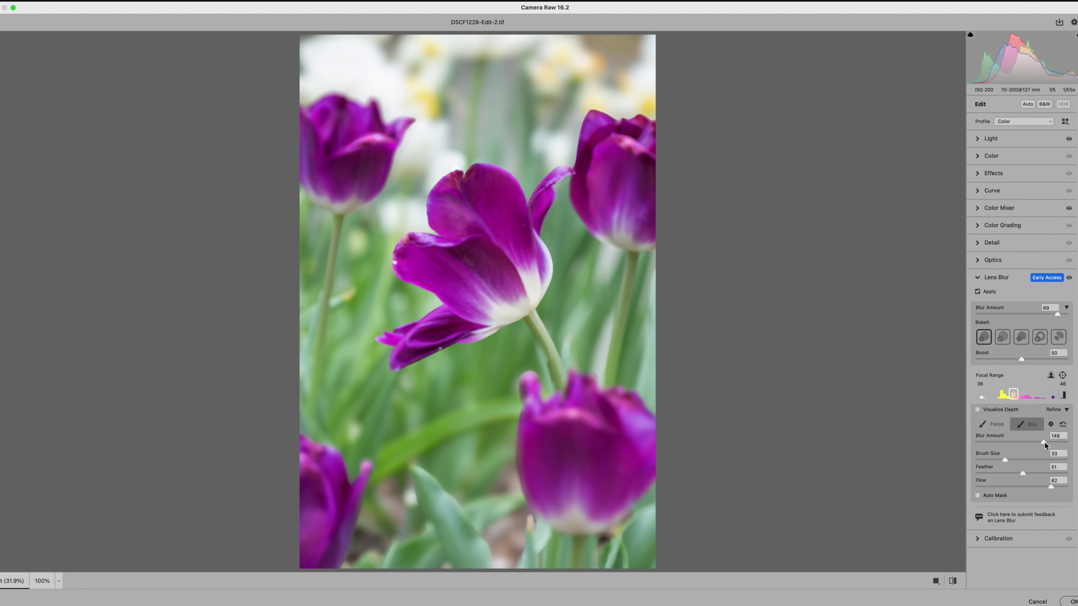
{"action": "left_click_drag", "start_coordinate": [1045, 442], "coordinate": [1051, 441]}
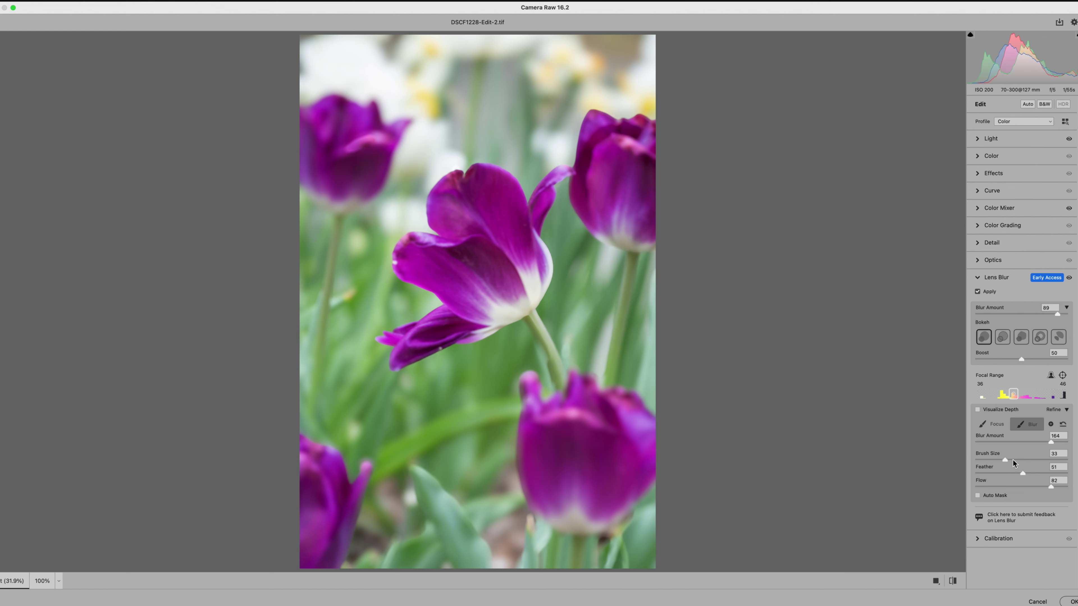
Set the Blur refine brush size to 12 for the edge tulips and leaves.
{"action": "left_click", "coordinate": [985, 460]}
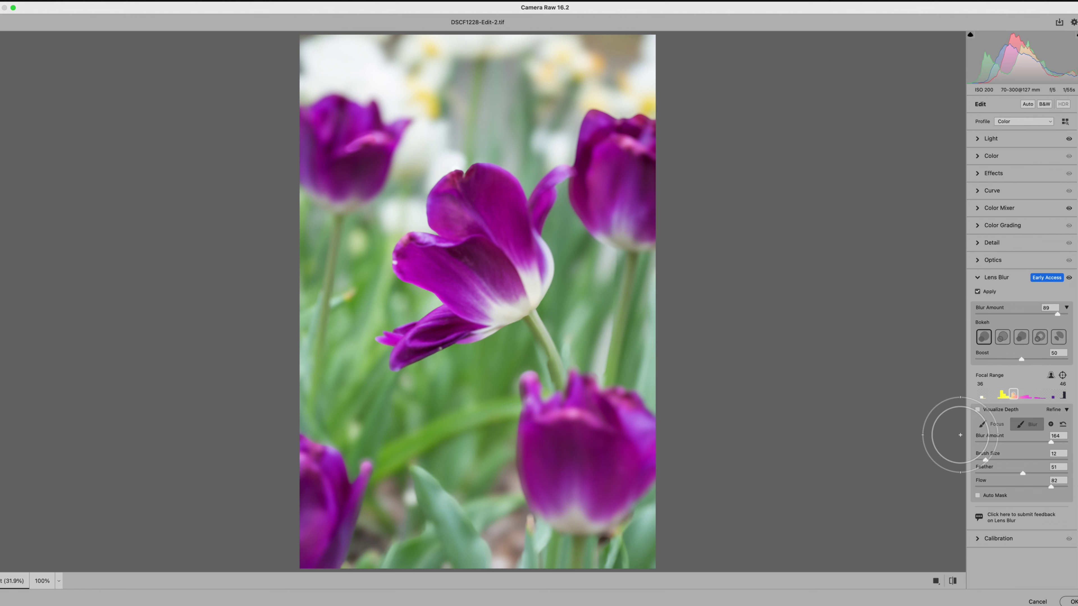
{"action": "left_click", "coordinate": [978, 411]}
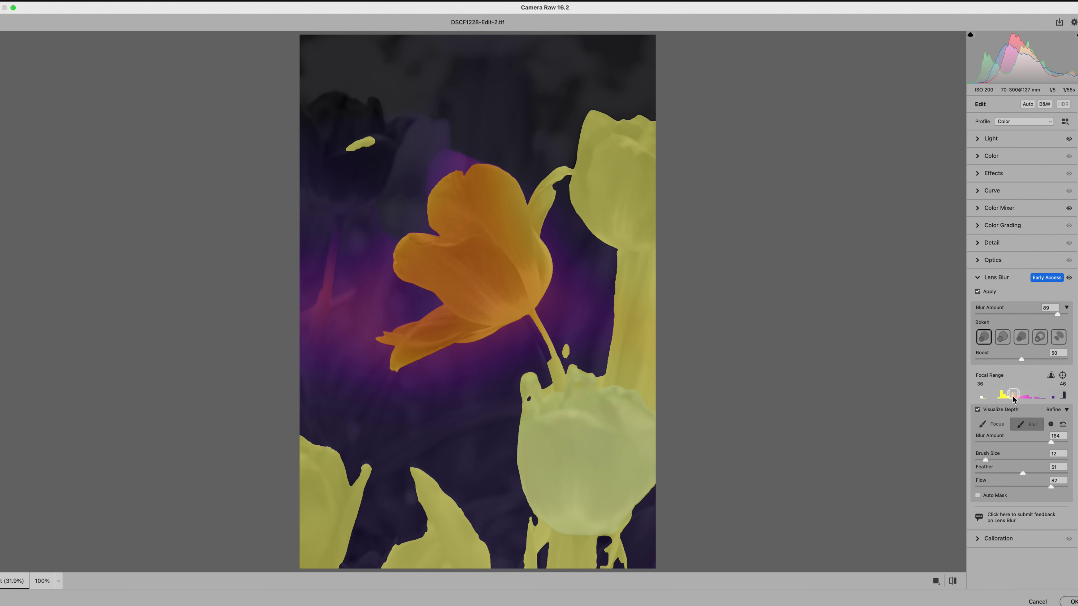
{"action": "left_click", "coordinate": [978, 409]}
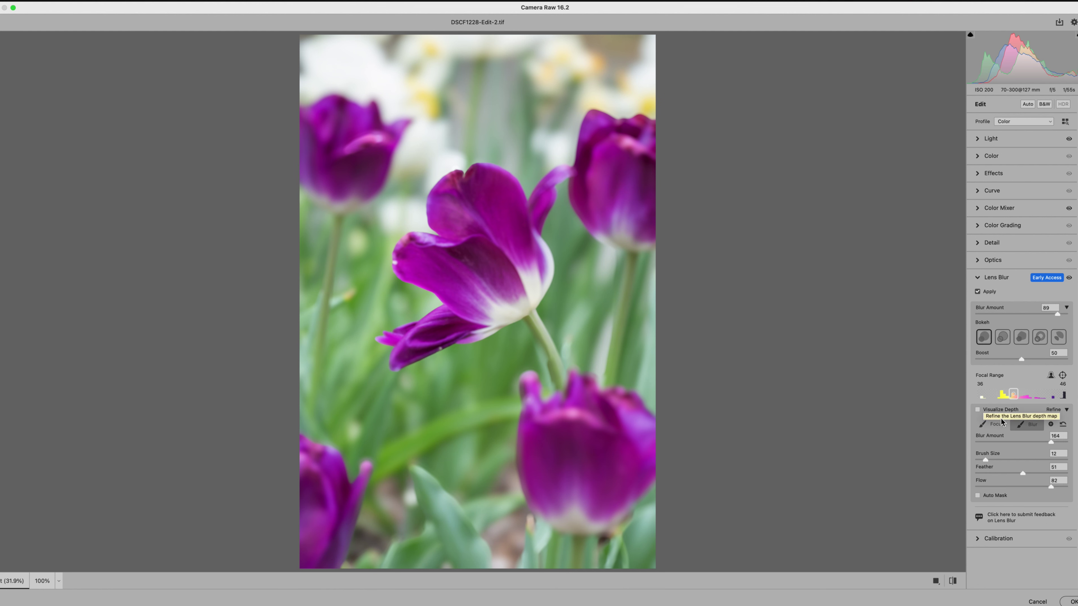
Switch the Refine brush to Focus and apply the Camera Raw lens blur.
{"action": "left_click", "coordinate": [995, 425]}
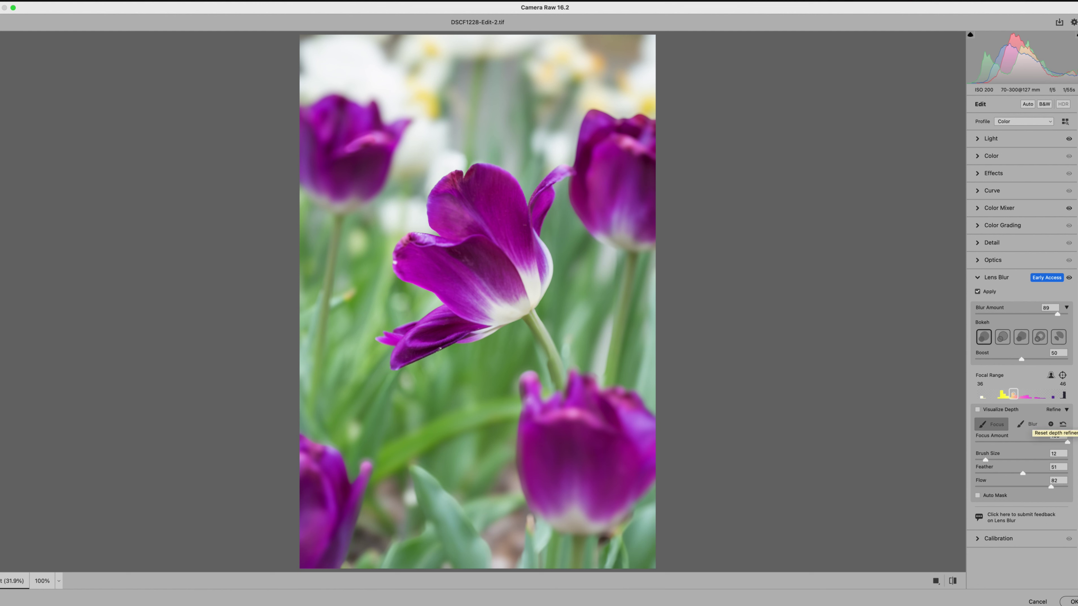
{"action": "left_click", "coordinate": [1074, 602]}
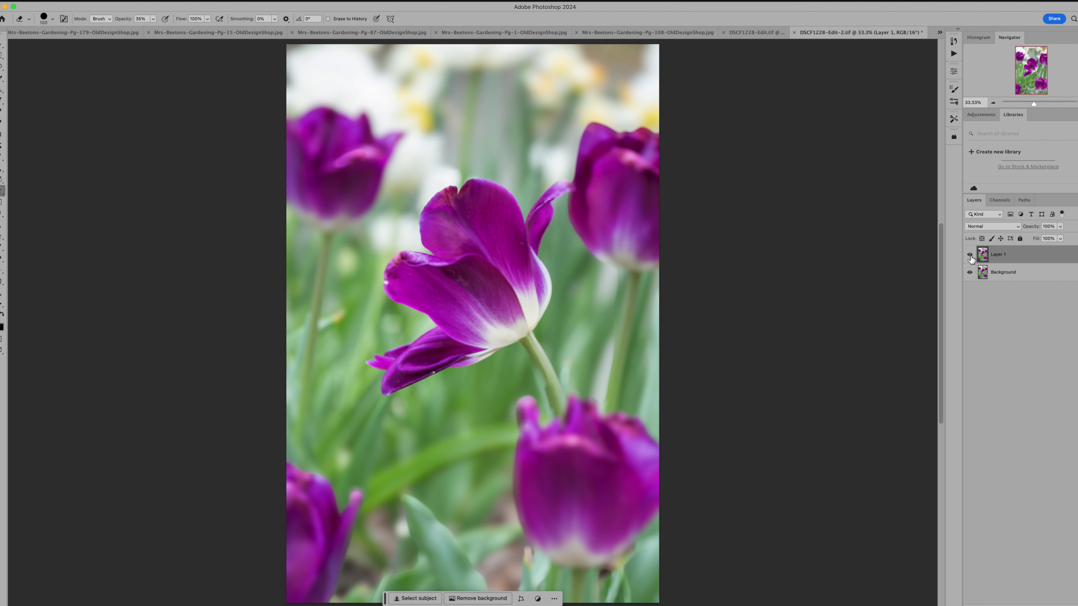
Hide Layer 1 and duplicate the Background layer into a Background copy.
{"action": "left_click", "coordinate": [970, 254]}
{"action": "left_click", "coordinate": [984, 276]}
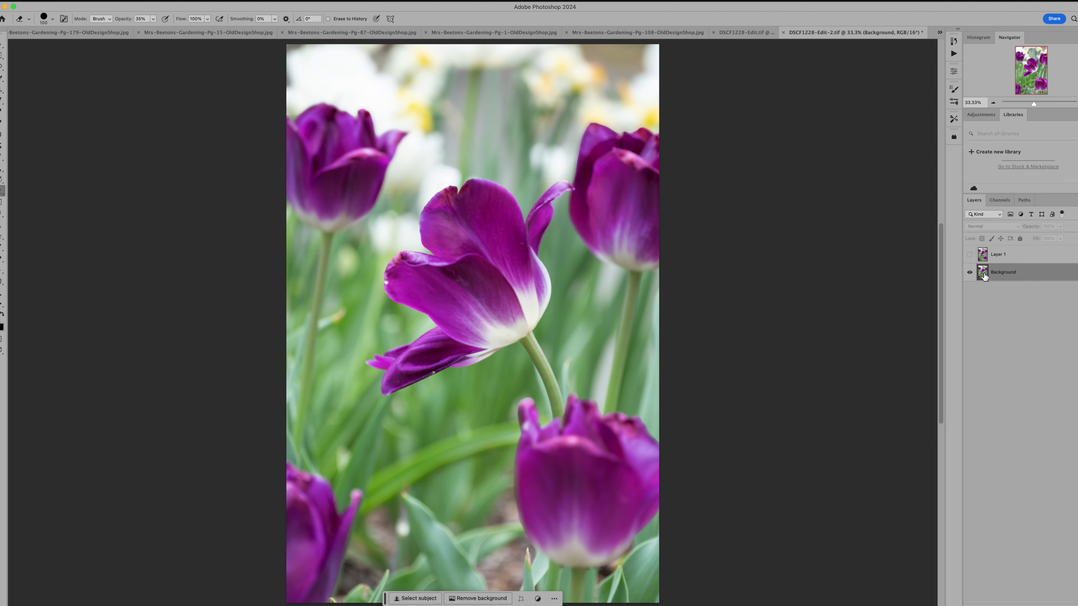
{"action": "key", "text": "super+j"}
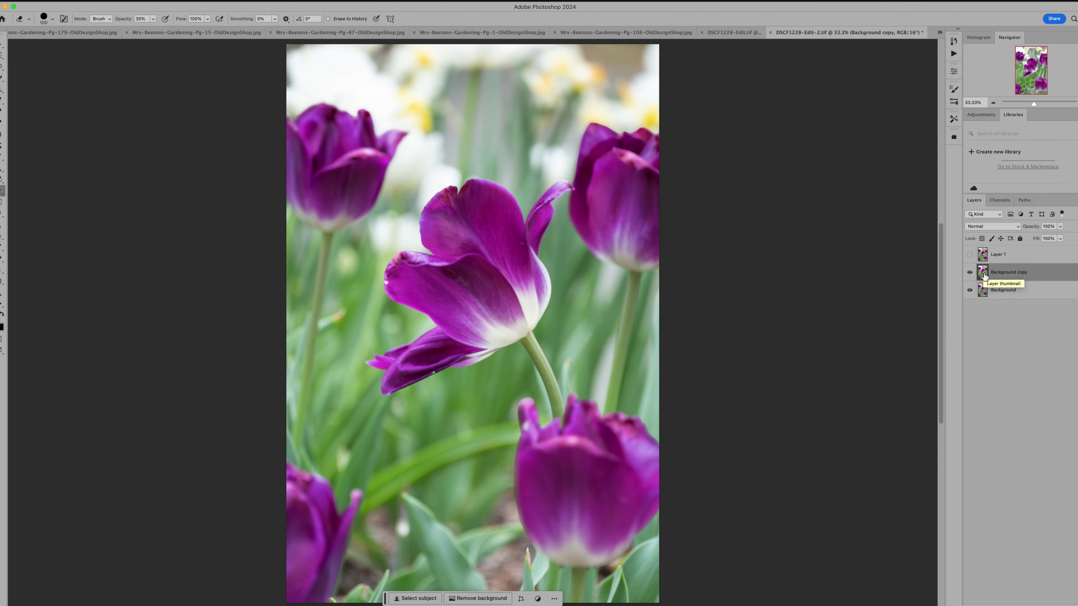
Select Subject, then subtract the bottom tulip and add the central tulip's stem with Quick Selection.
{"action": "left_click", "coordinate": [416, 598]}
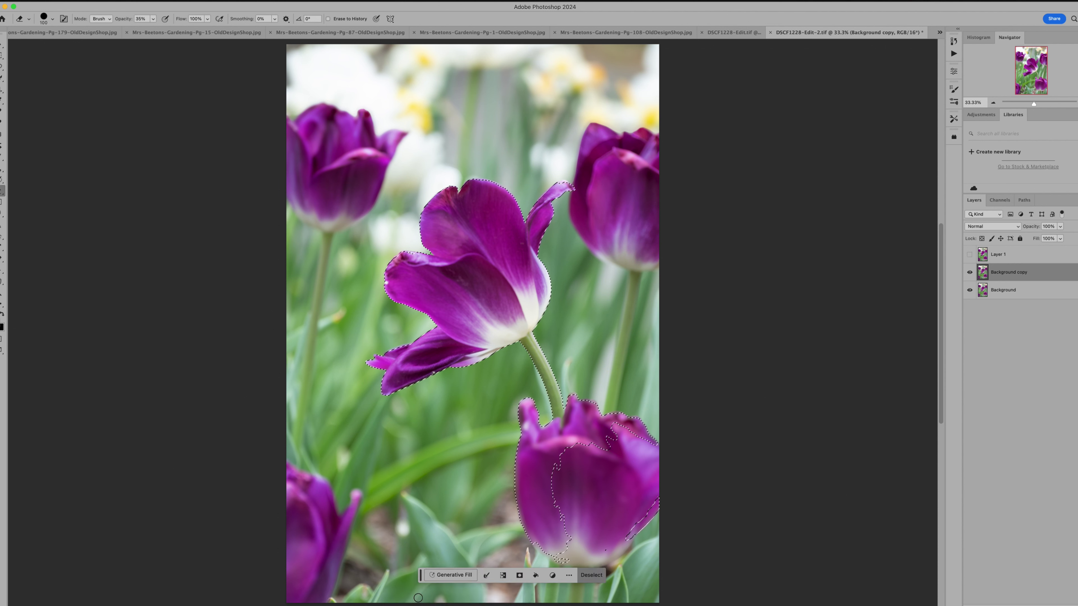
{"action": "left_click_drag", "start_coordinate": [421, 575], "coordinate": [66, 467]}
{"action": "key", "text": "w"}
{"action": "left_click_drag", "start_coordinate": [586, 446], "coordinate": [573, 531]}
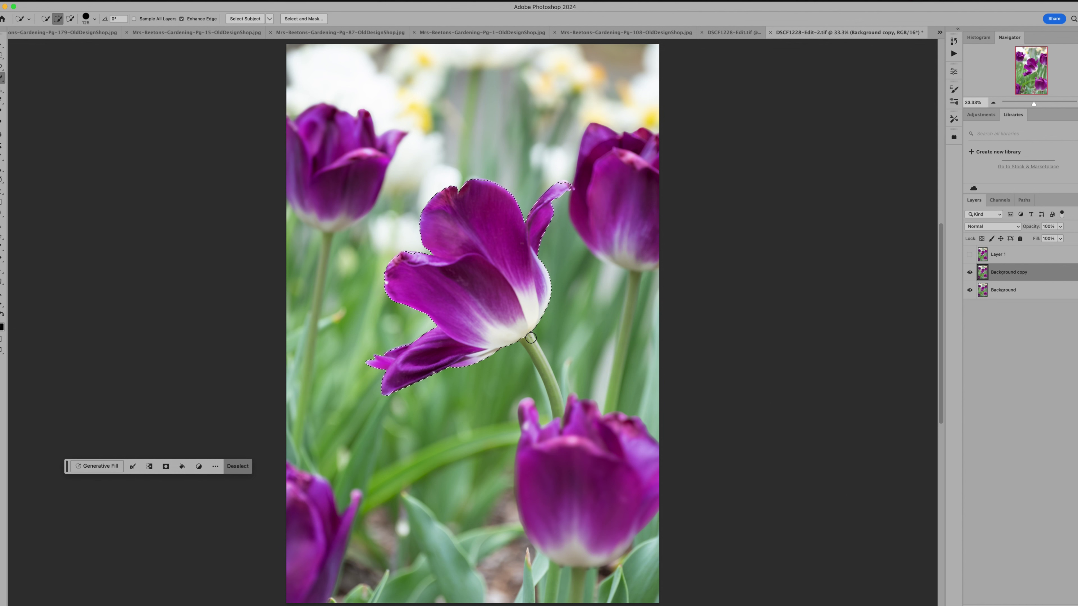
{"action": "left_click_drag", "start_coordinate": [537, 352], "coordinate": [559, 407]}
Invert the selection with Select > Inverse to cover the background.
{"action": "left_click", "coordinate": [190, 2]}
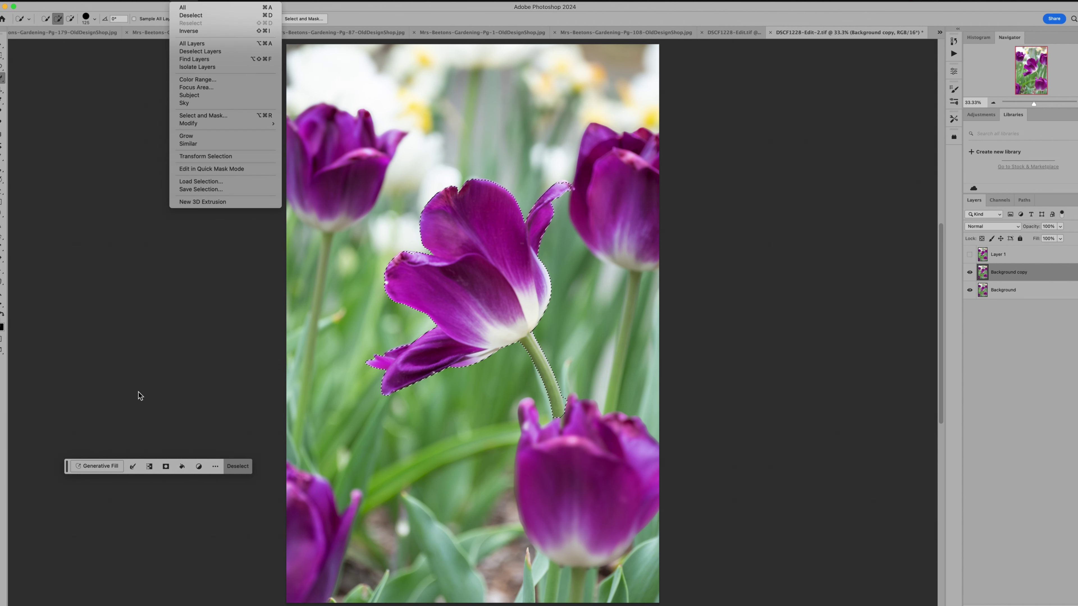
{"action": "left_click", "coordinate": [188, 30]}
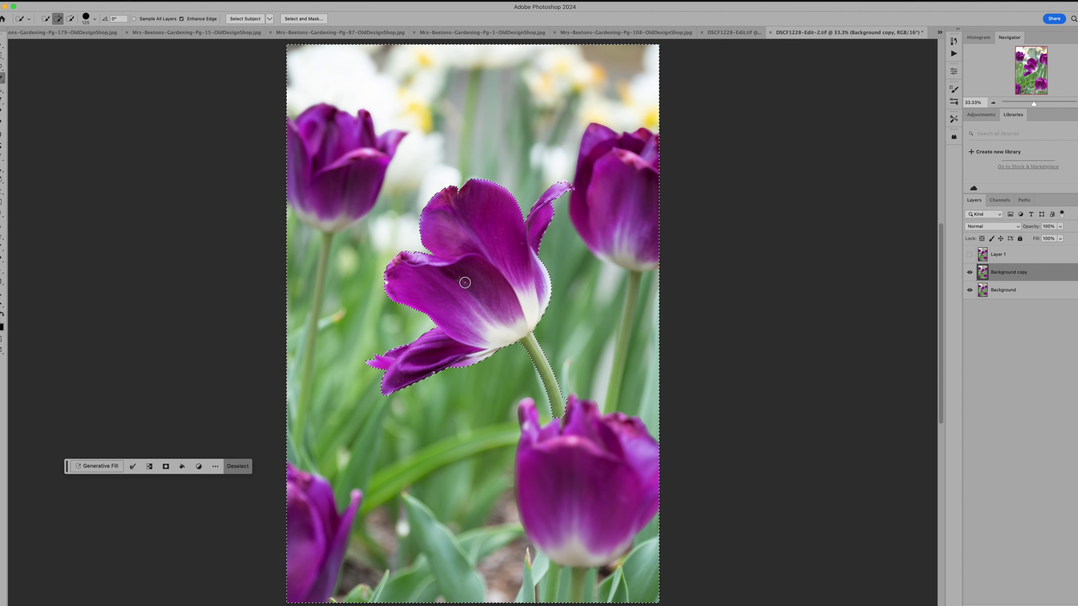
Preview a Motion Blur on the background at a 56° angle, dragging Distance toward 153 pixels.
{"action": "left_click", "coordinate": [206, 2]}
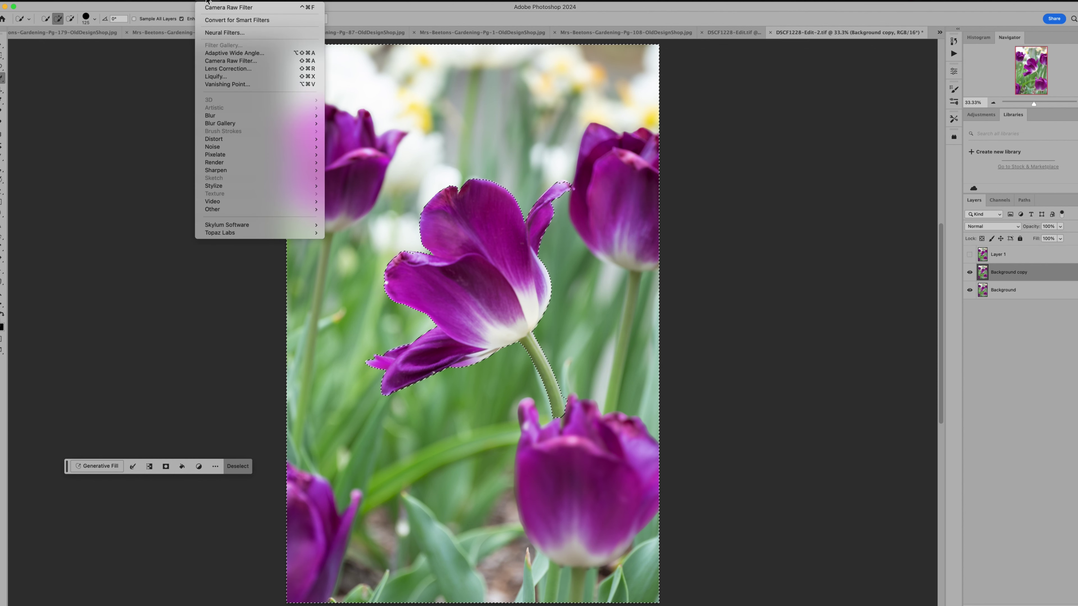
{"action": "mouse_move", "coordinate": [235, 115]}
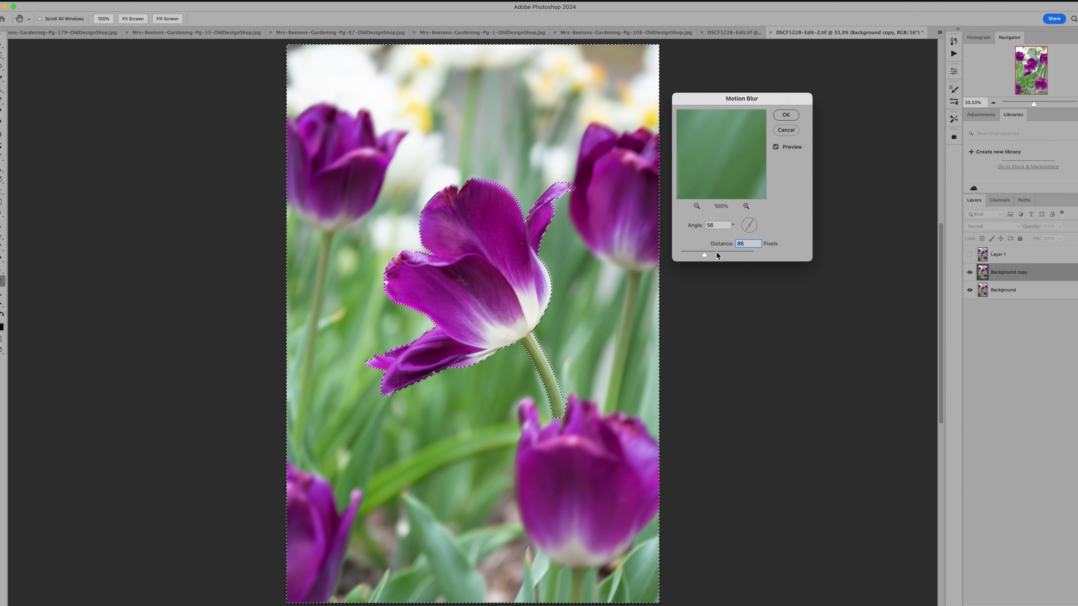
{"action": "left_click", "coordinate": [712, 252]}
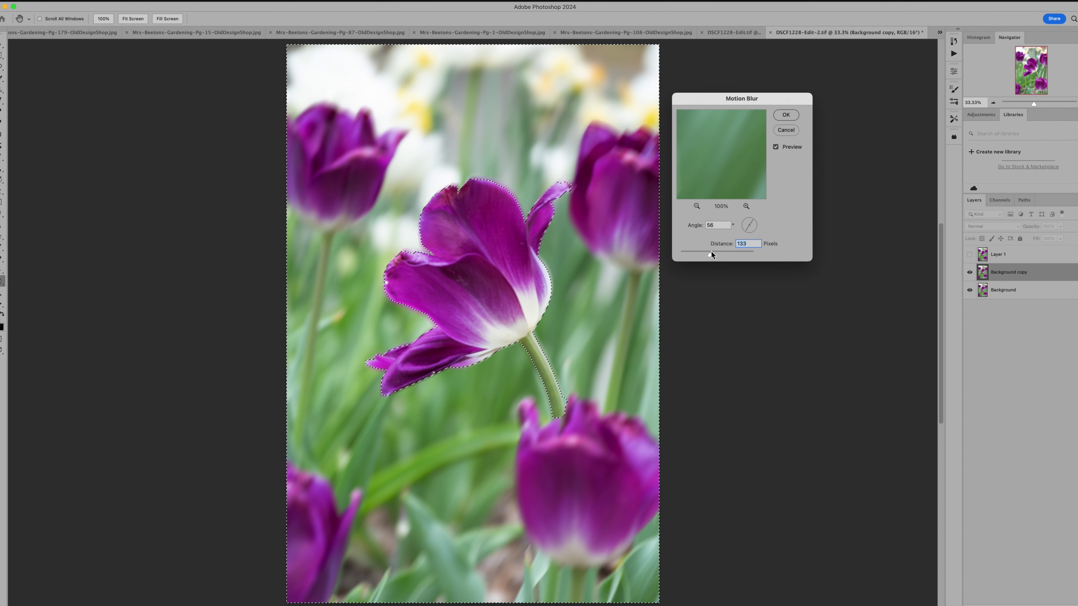
Apply the motion blur, deselect, and toggle the blurred Background copy off and on to compare.
{"action": "left_click", "coordinate": [786, 115]}
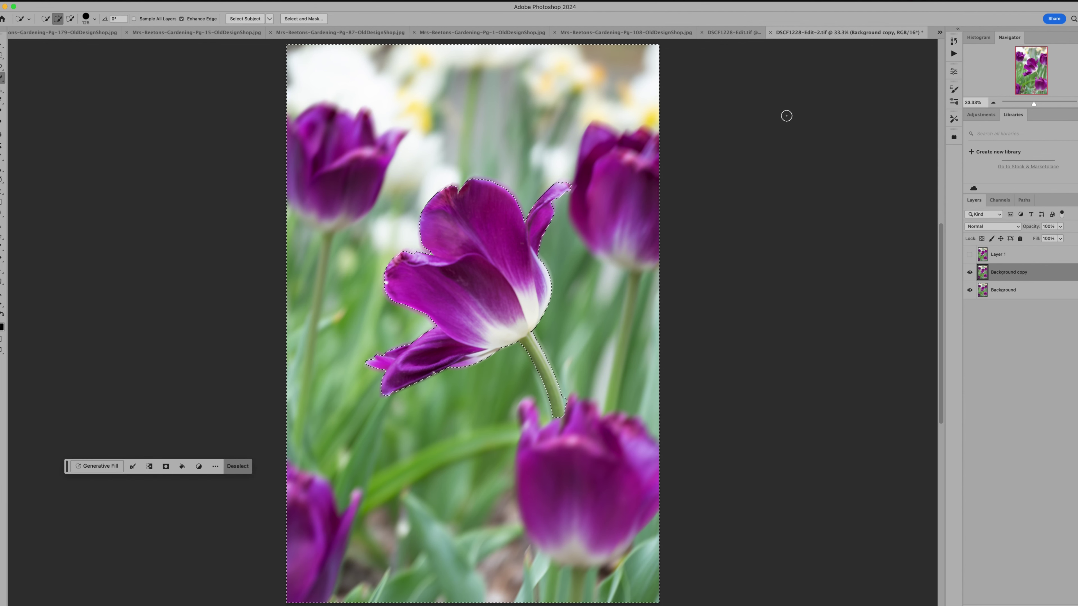
{"action": "key", "text": "super+d"}
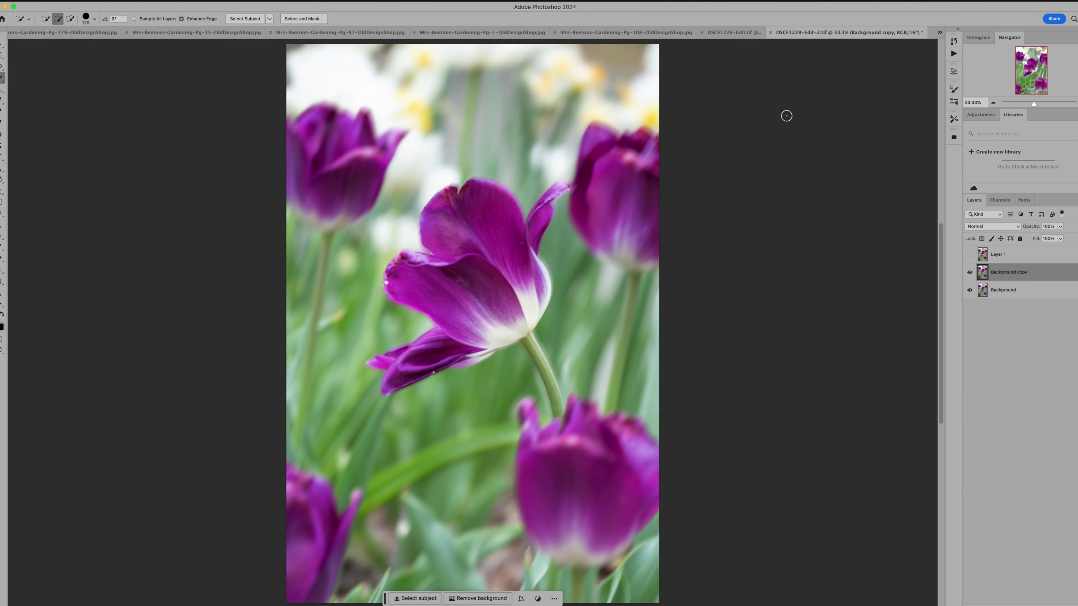
{"action": "left_click", "coordinate": [970, 273]}
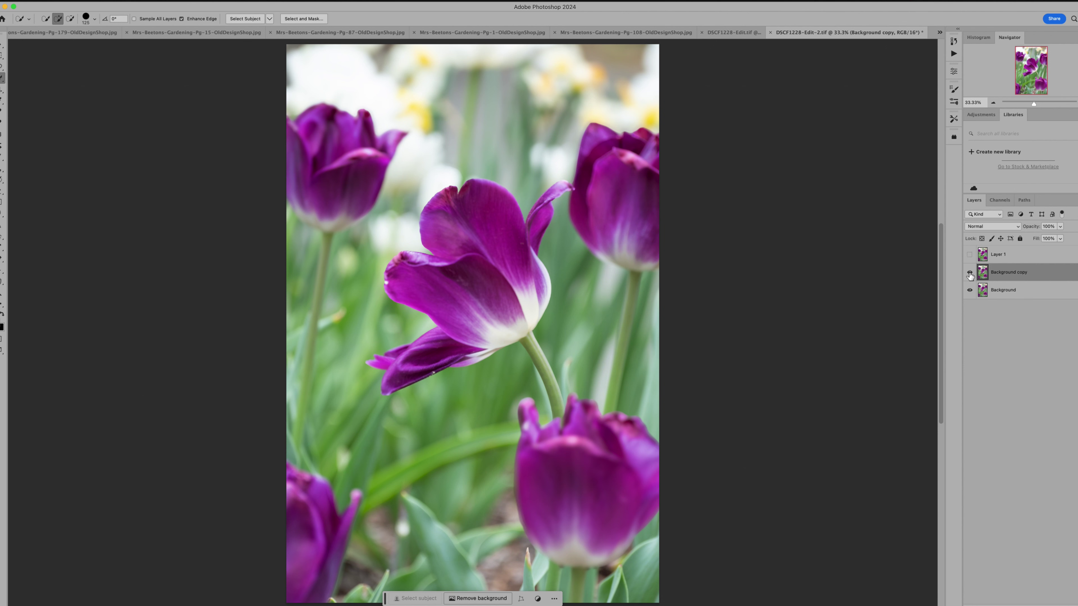
{"action": "left_click", "coordinate": [971, 274]}
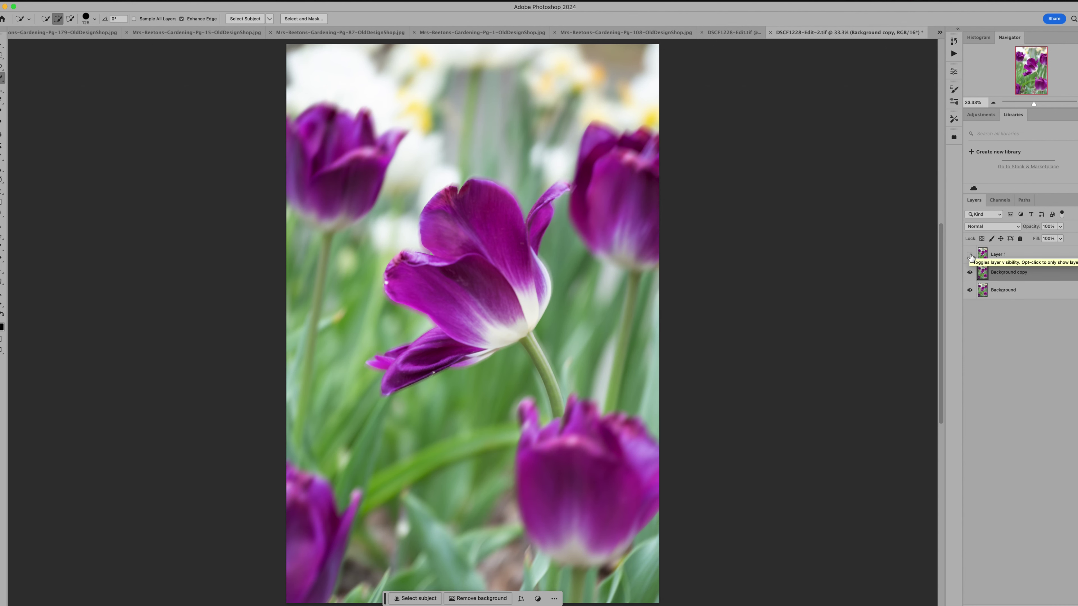
Compare against Layer 1, then hide the blurred copy and select the original Background layer.
{"action": "left_click", "coordinate": [971, 255]}
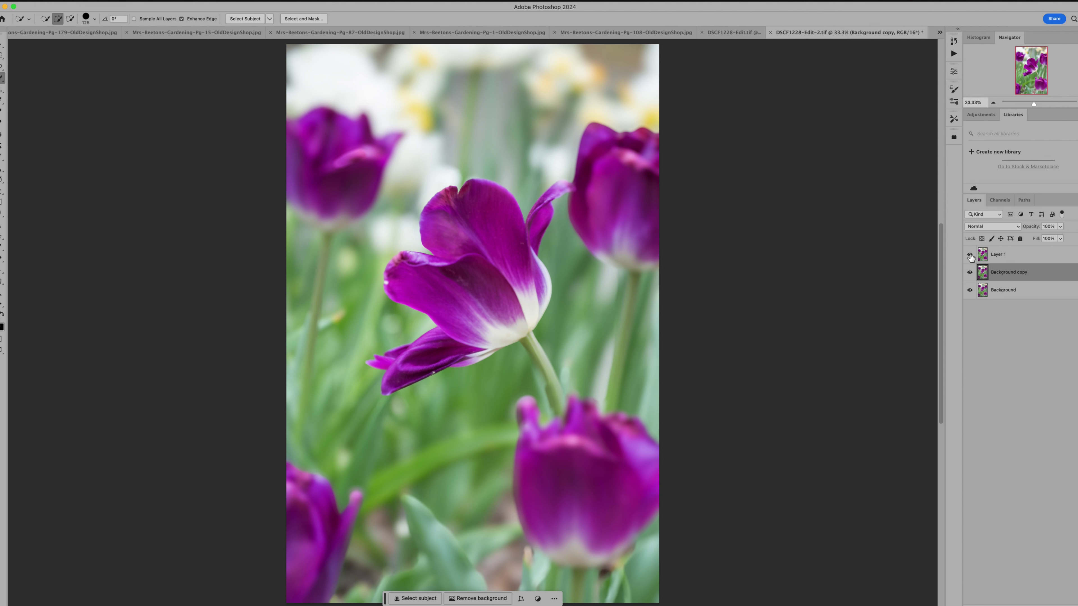
{"action": "left_click", "coordinate": [970, 255]}
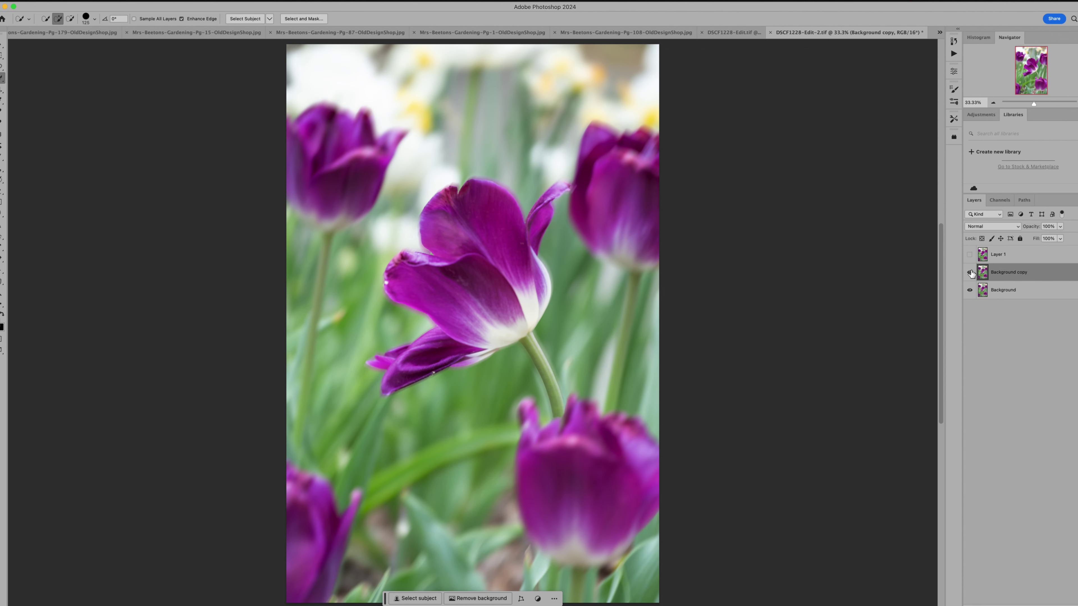
{"action": "left_click", "coordinate": [970, 273]}
{"action": "left_click", "coordinate": [983, 292]}
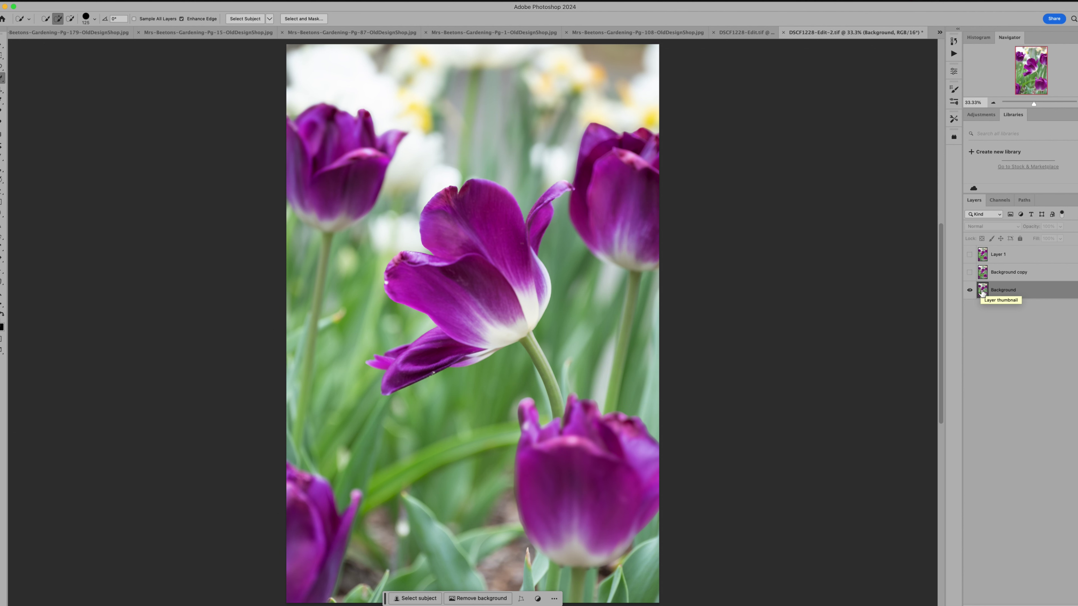
Duplicate the Background, Gaussian-blur the copy at a 31.7-pixel radius, and add a white mask.
{"action": "key", "text": "super+j"}
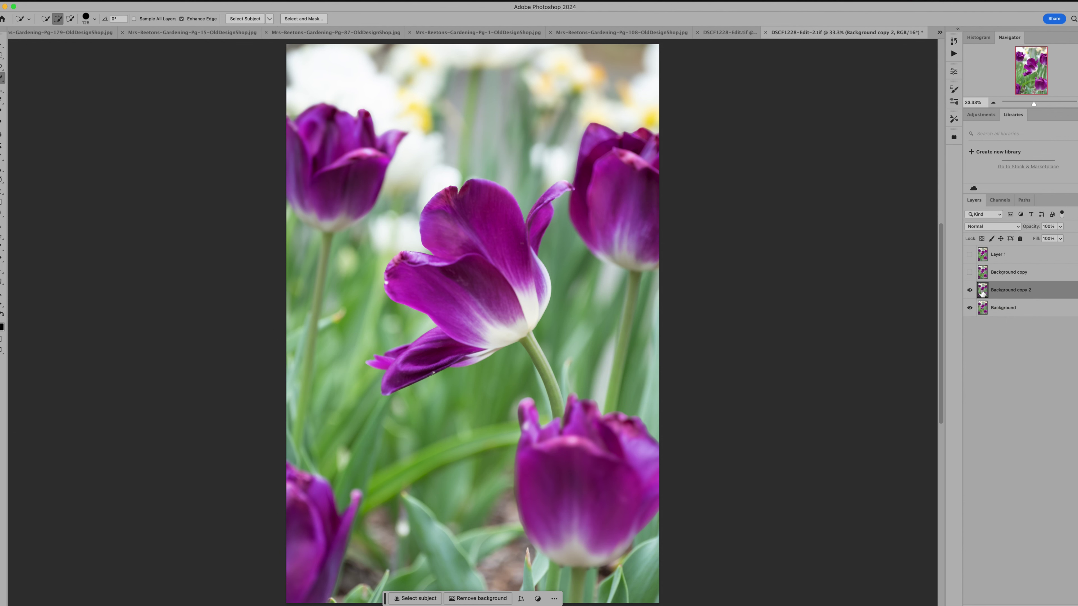
{"action": "left_click", "coordinate": [210, 0]}
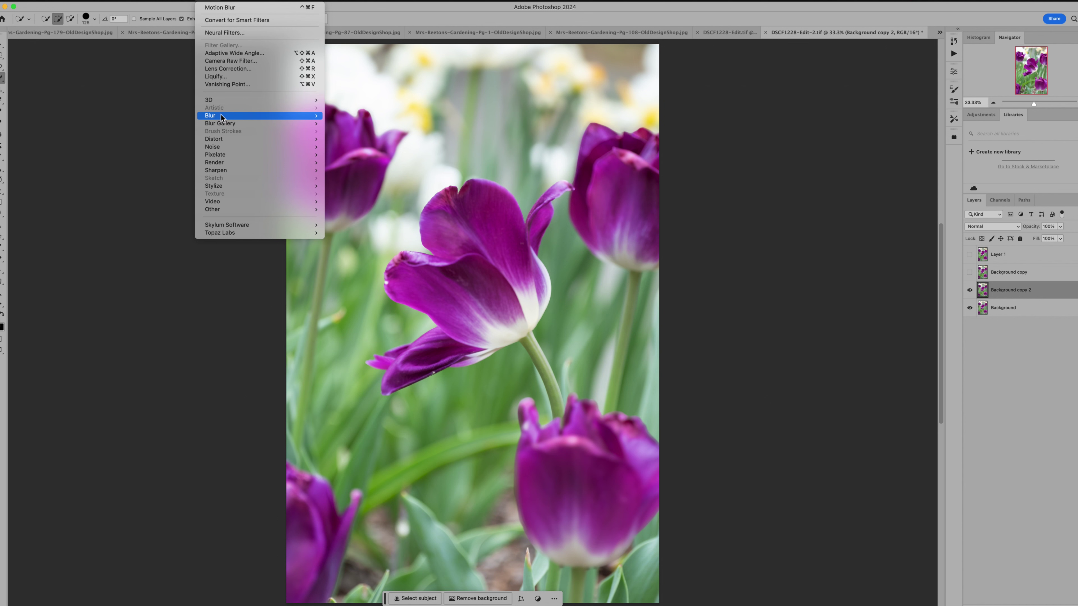
{"action": "mouse_move", "coordinate": [222, 118]}
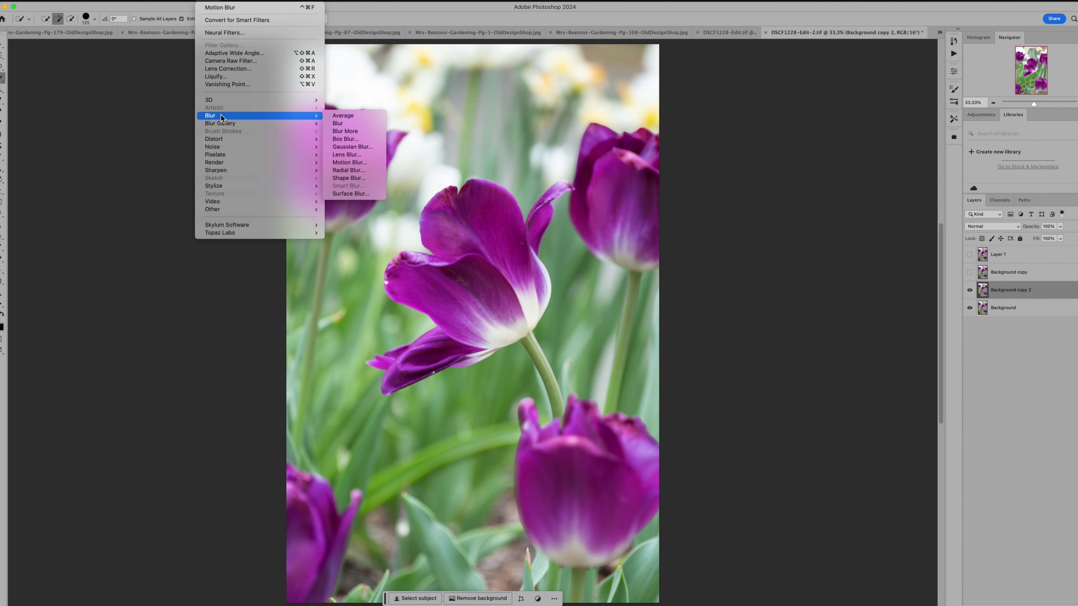
{"action": "left_click", "coordinate": [356, 146]}
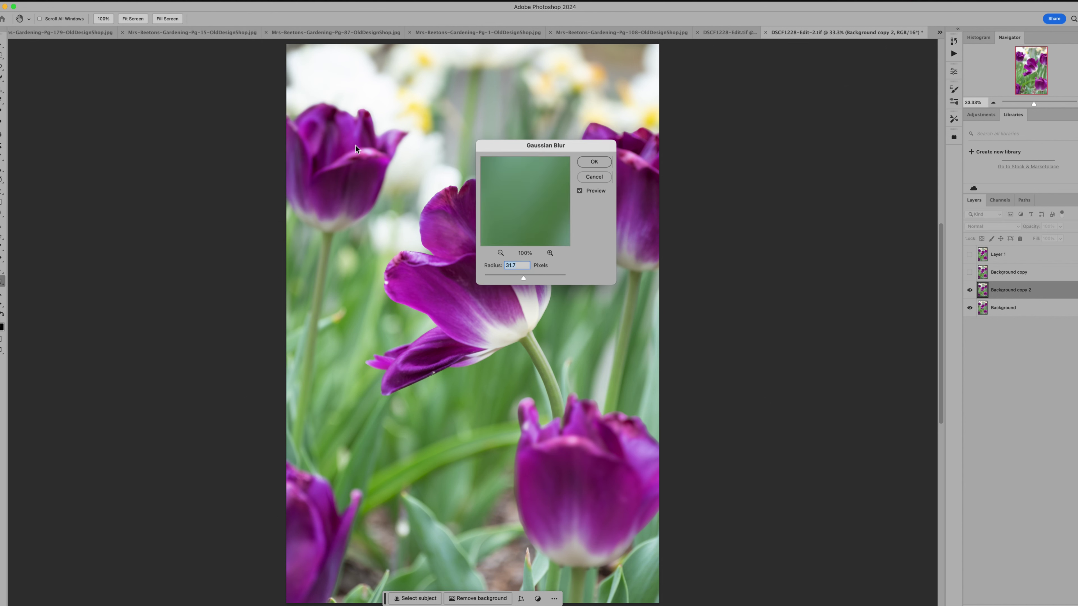
{"action": "left_click", "coordinate": [595, 161]}
{"action": "key", "text": "b"}
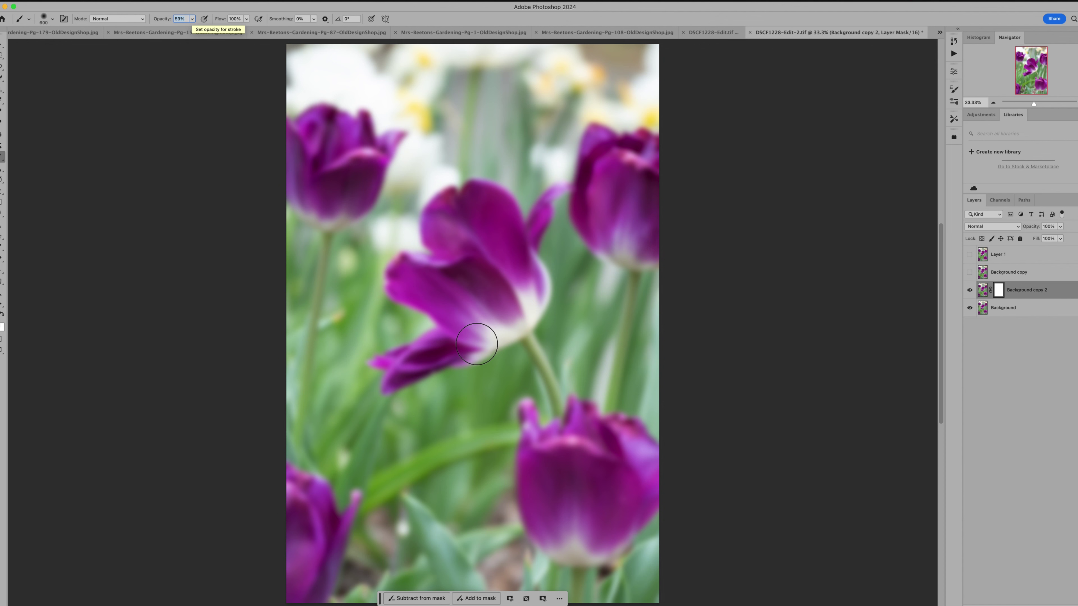
Paint the central tulip sharp with a 1300 black brush, set brush 600 at 21% opacity, hide Background copy 2.
{"action": "key", "text": "bracketright"}
{"action": "key", "text": "bracketright"}
{"action": "key", "text": "bracketright"}
{"action": "key", "text": "bracketright"}
{"action": "key", "text": "bracketright"}
{"action": "key", "text": "bracketright"}
{"action": "key", "text": "bracketright"}
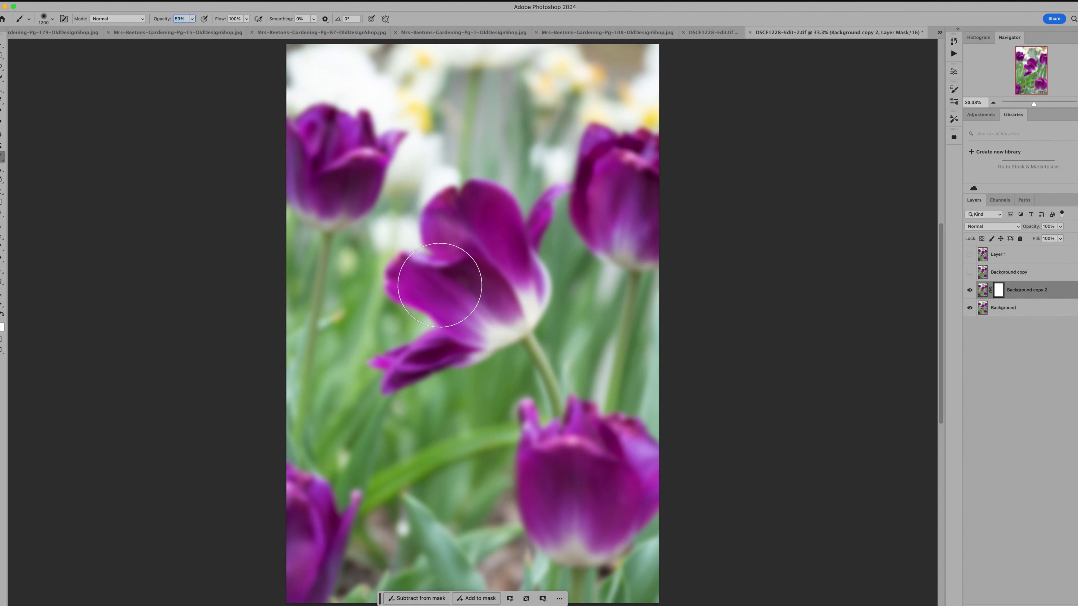
{"action": "mouse_move", "coordinate": [404, 285]}
{"action": "left_mouse_down"}
{"action": "mouse_move", "coordinate": [455, 297]}
{"action": "mouse_move", "coordinate": [498, 280]}
{"action": "mouse_move", "coordinate": [509, 196]}
{"action": "mouse_move", "coordinate": [465, 194]}
{"action": "mouse_move", "coordinate": [495, 196]}
{"action": "mouse_move", "coordinate": [509, 229]}
{"action": "mouse_move", "coordinate": [533, 194]}
{"action": "mouse_move", "coordinate": [505, 289]}
{"action": "mouse_move", "coordinate": [511, 325]}
{"action": "mouse_move", "coordinate": [534, 168]}
{"action": "left_mouse_up"}
{"action": "key", "text": "x"}
{"action": "key", "text": "bracketleft"}
{"action": "key", "text": "bracketleft"}
{"action": "key", "text": "bracketleft"}
{"action": "key", "text": "bracketleft"}
{"action": "key", "text": "bracketleft"}
{"action": "key", "text": "bracketleft"}
{"action": "key", "text": "bracketleft"}
{"action": "key", "text": "2"}
{"action": "key", "text": "1"}
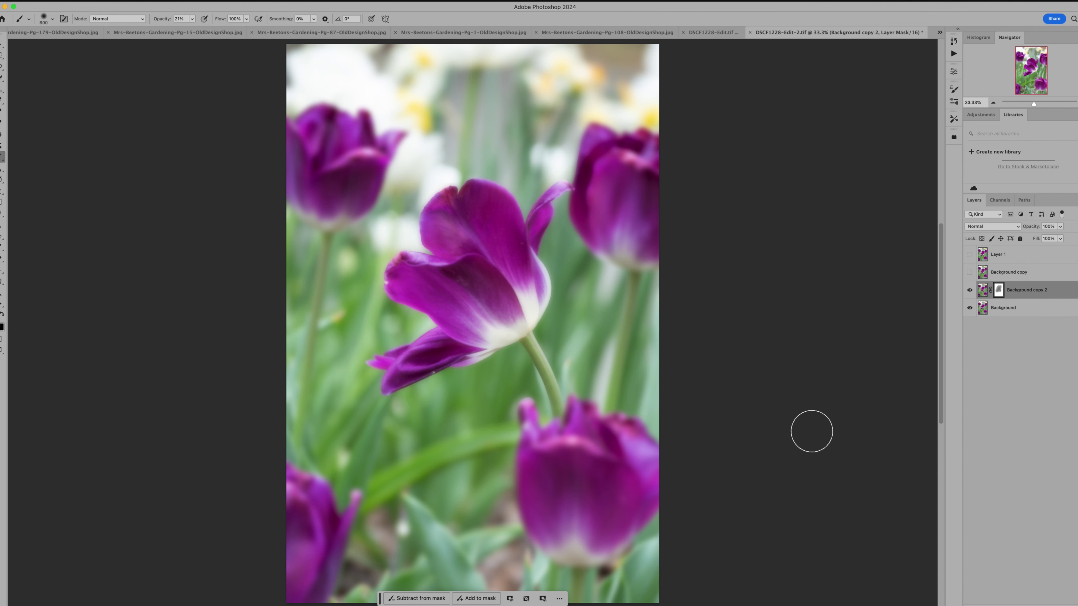
{"action": "left_click", "coordinate": [970, 290]}
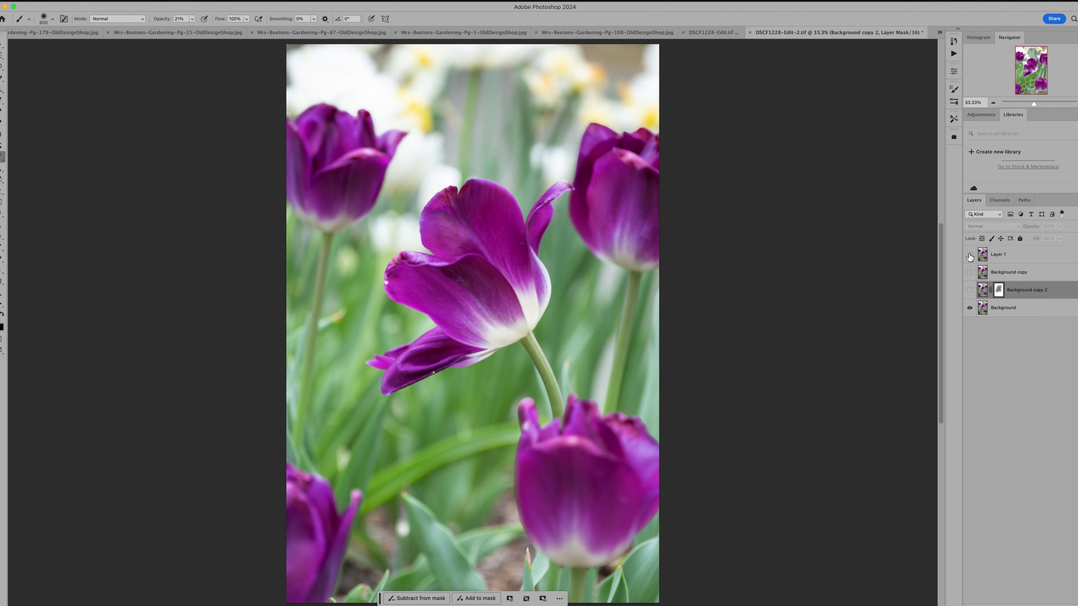